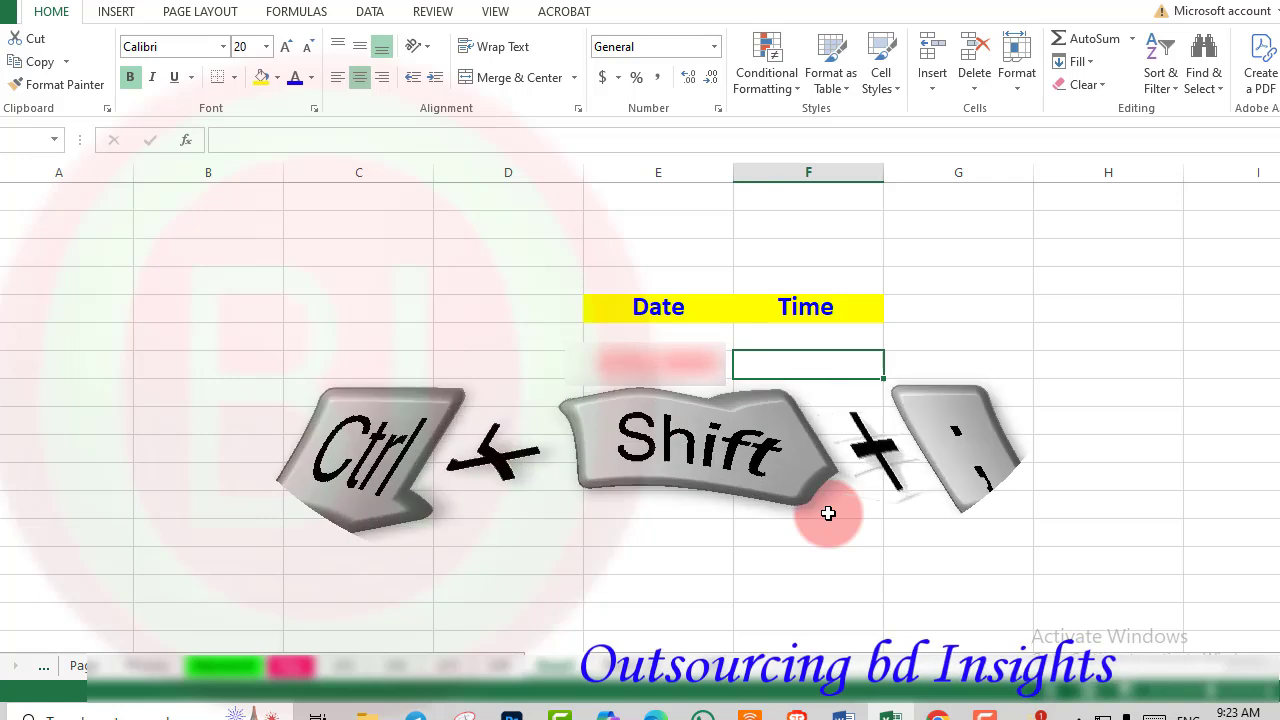
# Insert the current time as a static value in the empty cell under the Time heading
pyautogui.hotkey('ctrl', 'shift', ';')
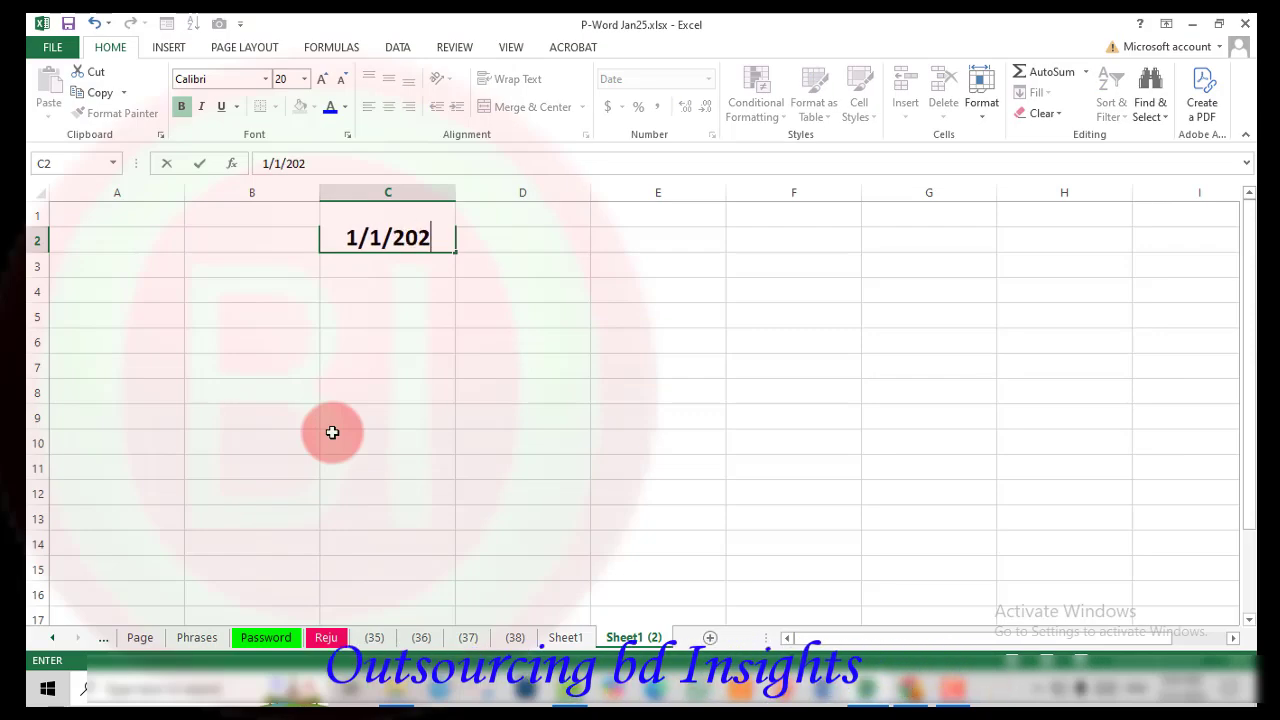
# Enter 1/1/2025 in C2 and fill a daily date series down the column with step value 1 and stop value 1/10/2025
pyautogui.press('Return')
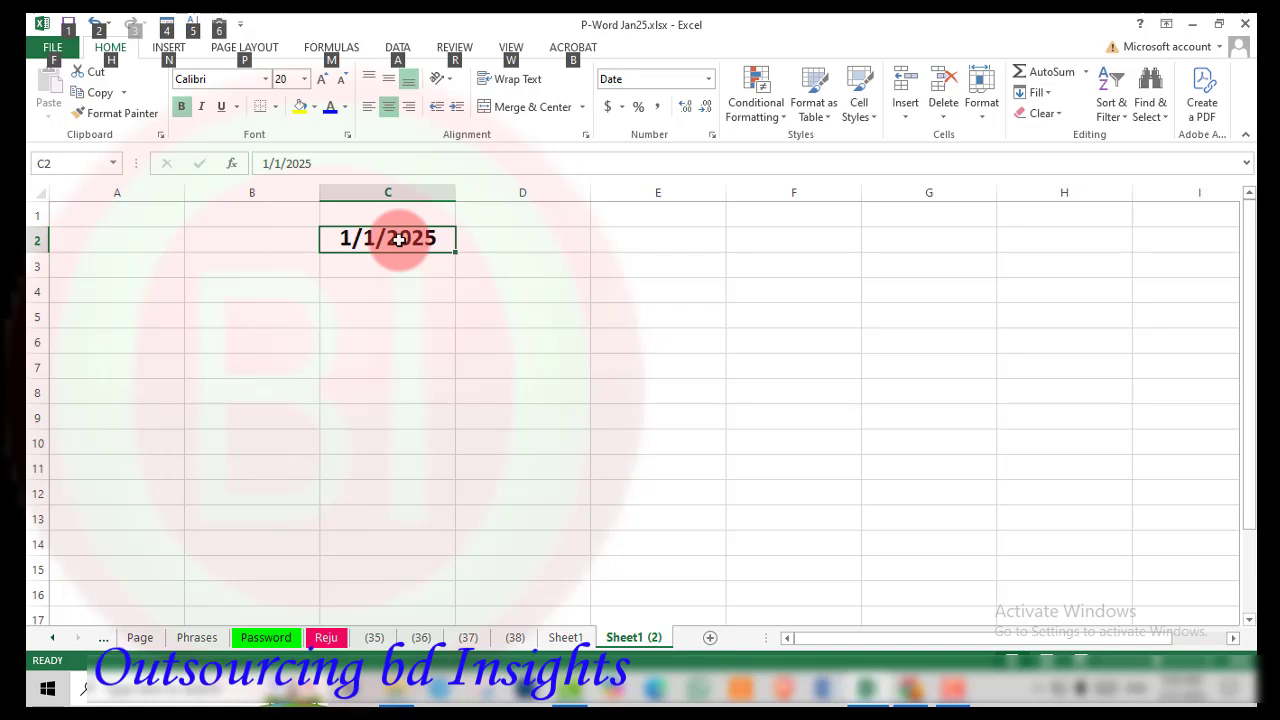
pyautogui.press('h')
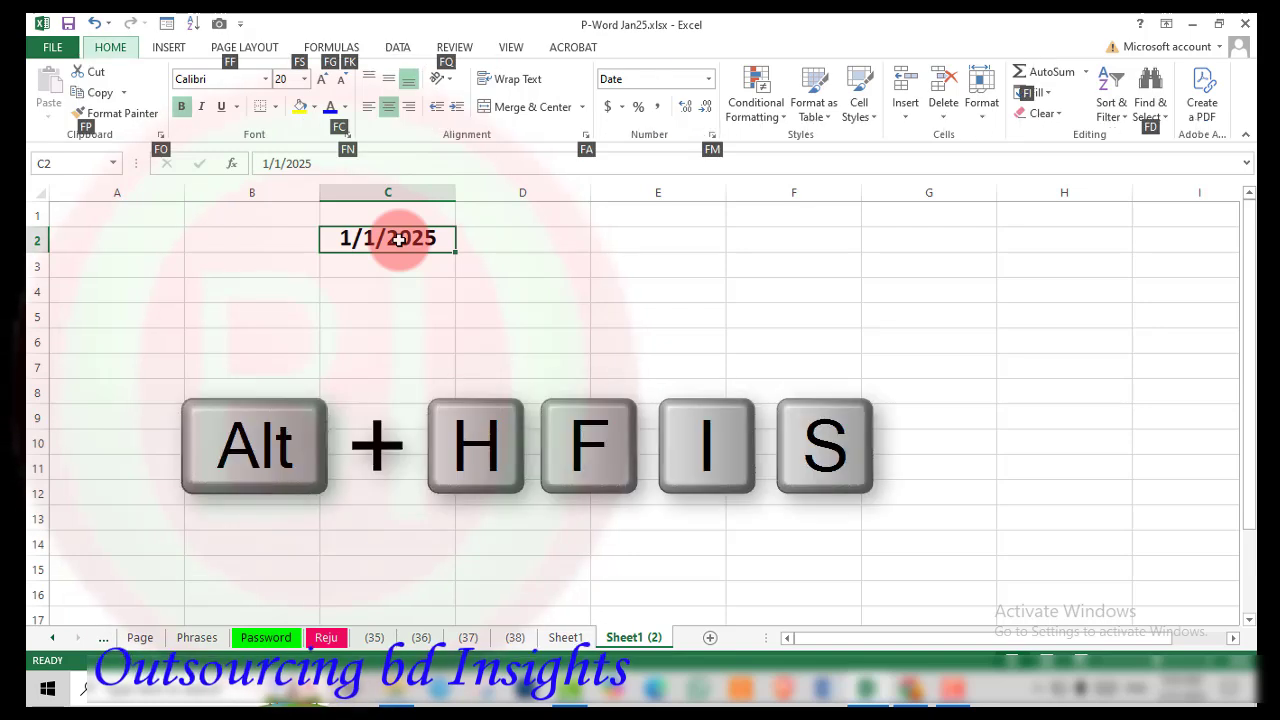
pyautogui.press('f')
pyautogui.press('i')
pyautogui.press('s')
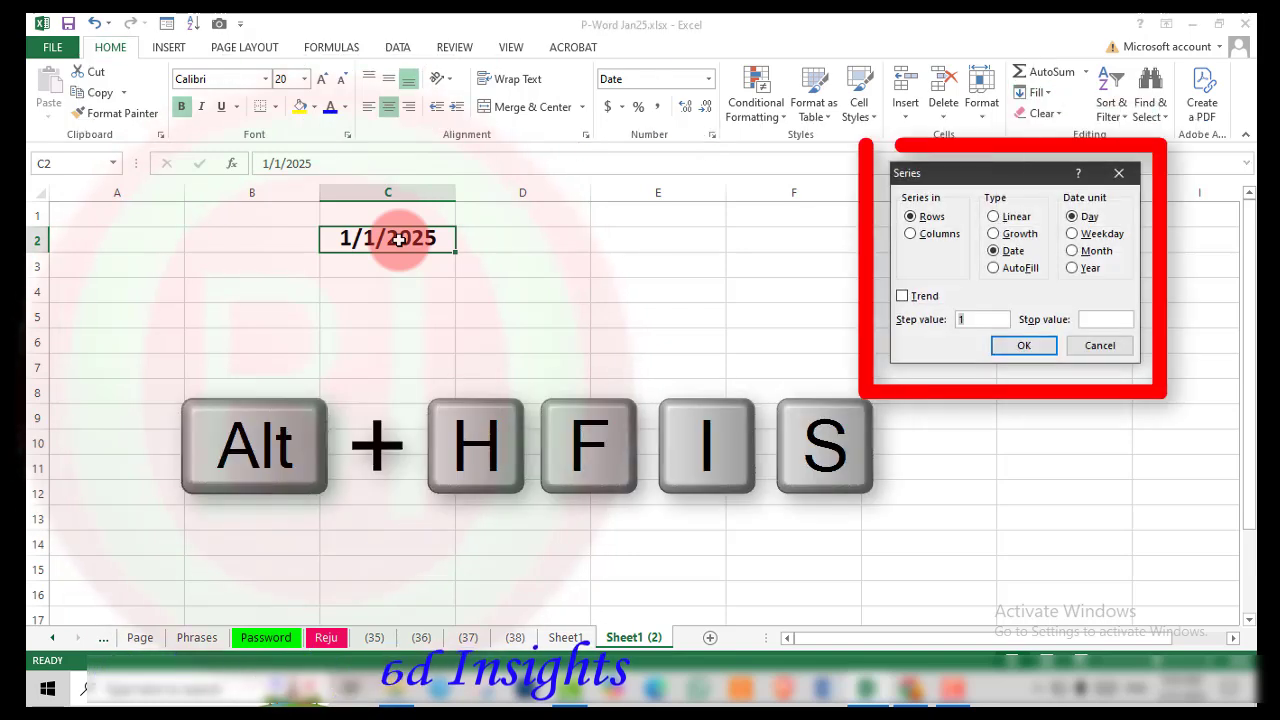
pyautogui.click(910, 233)
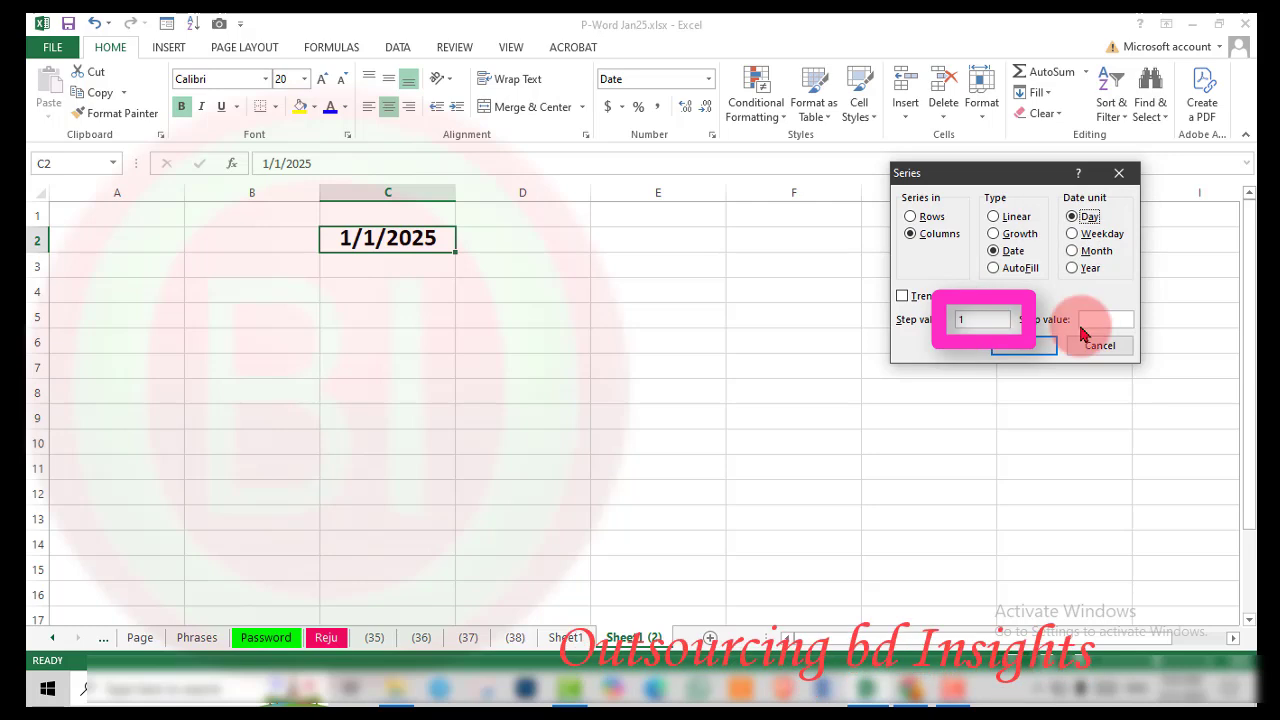
pyautogui.click(1093, 319)
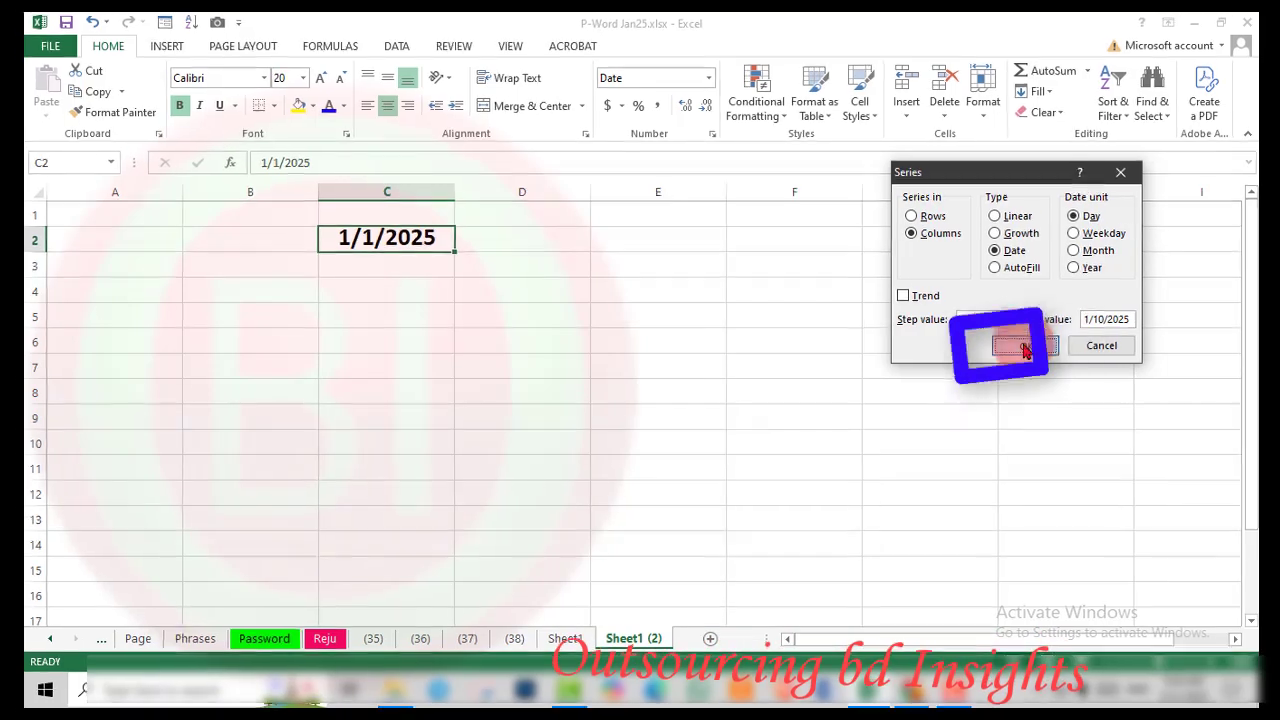
pyautogui.click(1024, 346)
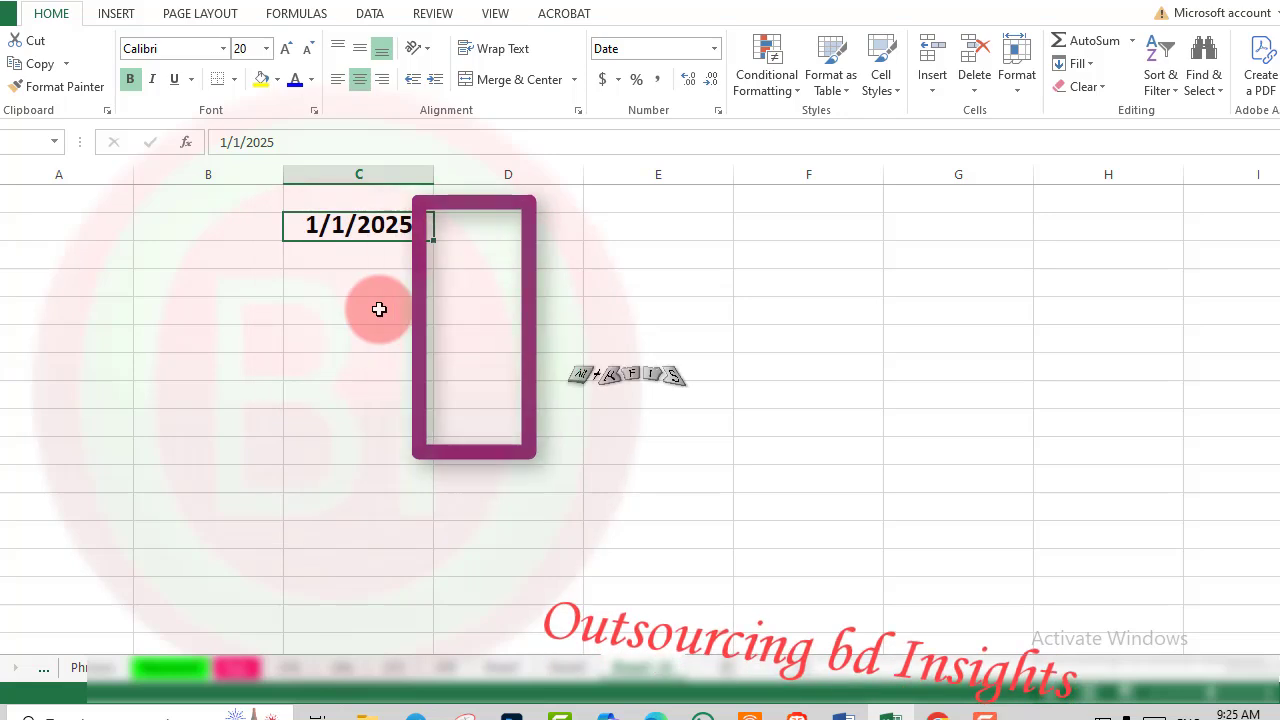
# Fill a date series down column C from 1/1/2025 by day, with step value 1 and stop value 1/31/2025
pyautogui.press('alt')
pyautogui.press('h')
pyautogui.press('f')
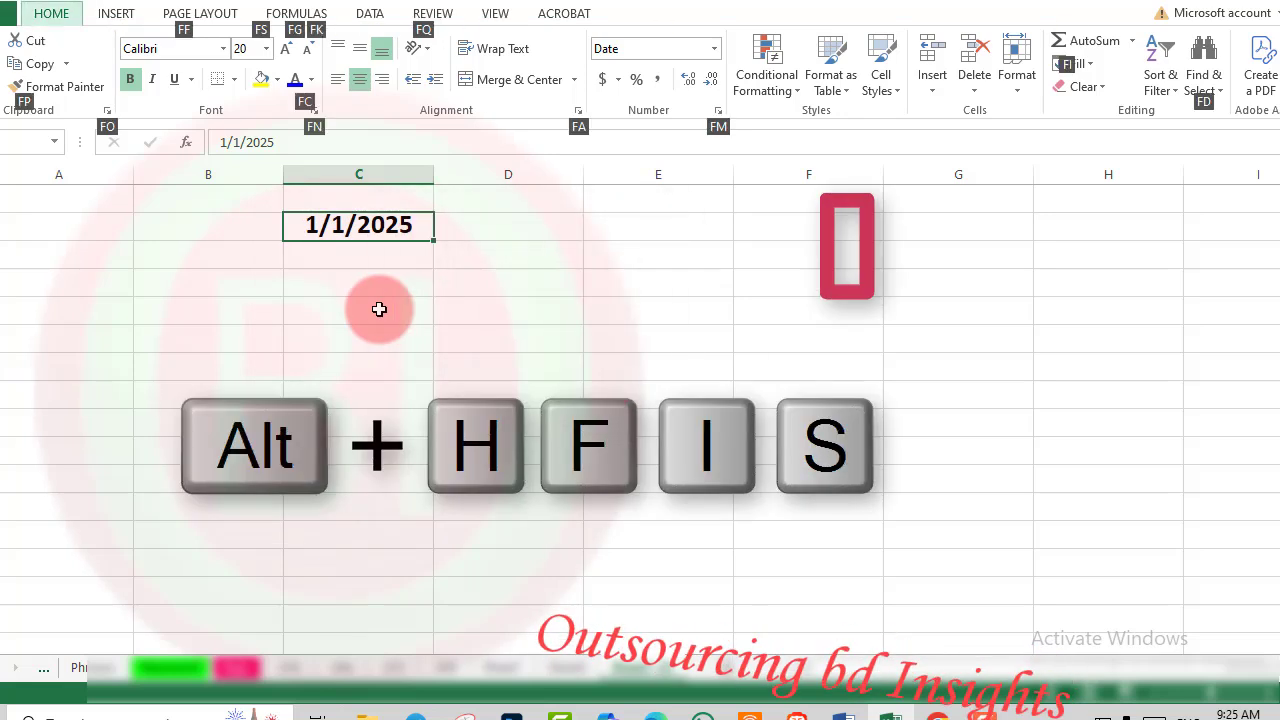
pyautogui.press('i')
pyautogui.press('s')
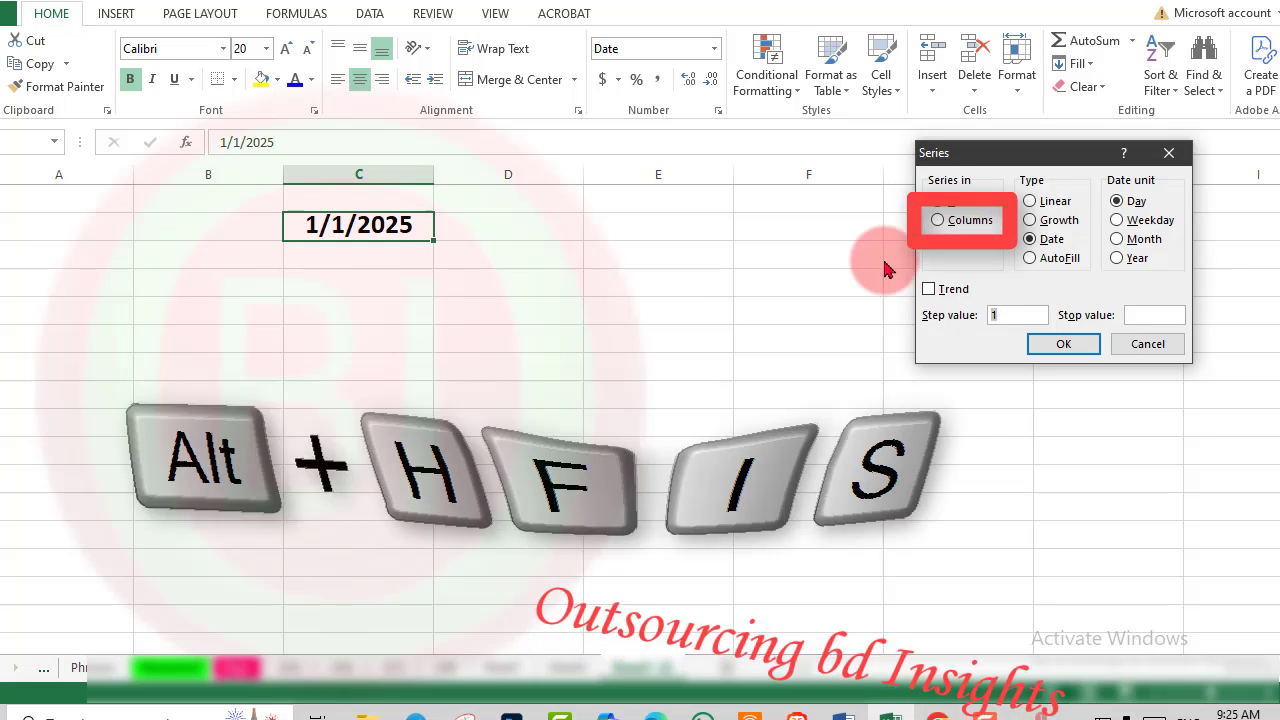
pyautogui.click(937, 222)
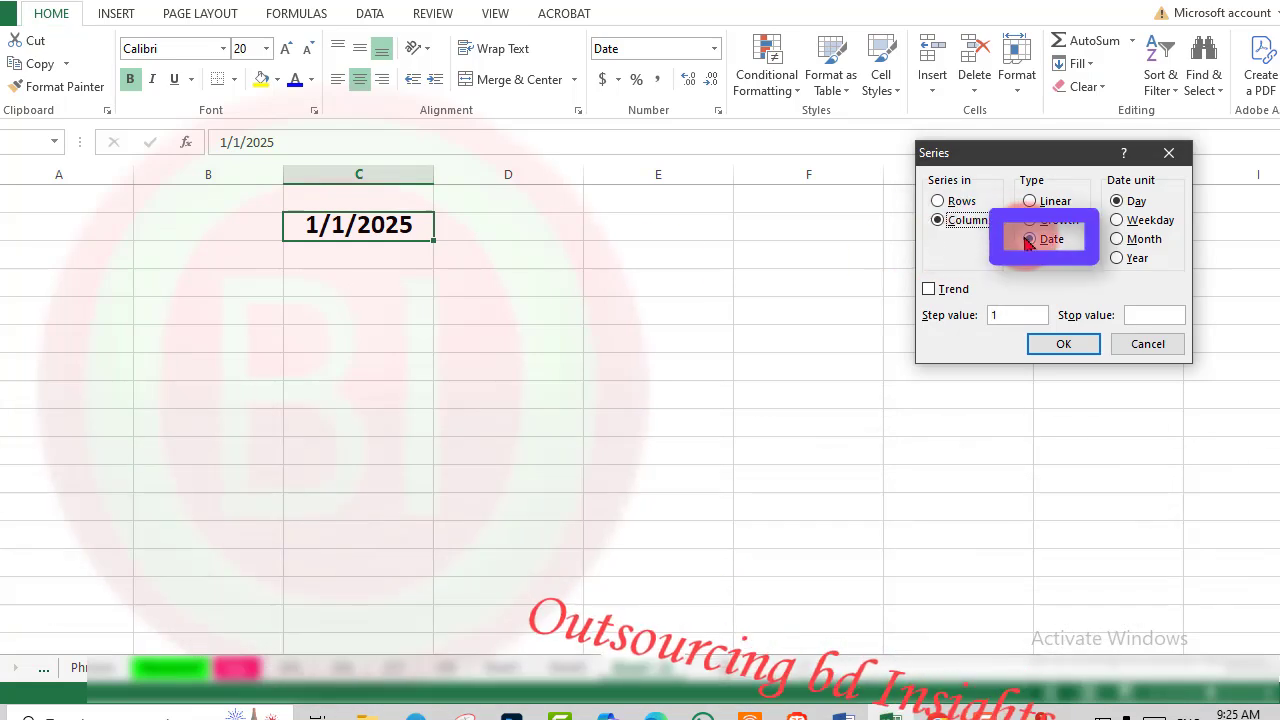
pyautogui.click(1119, 203)
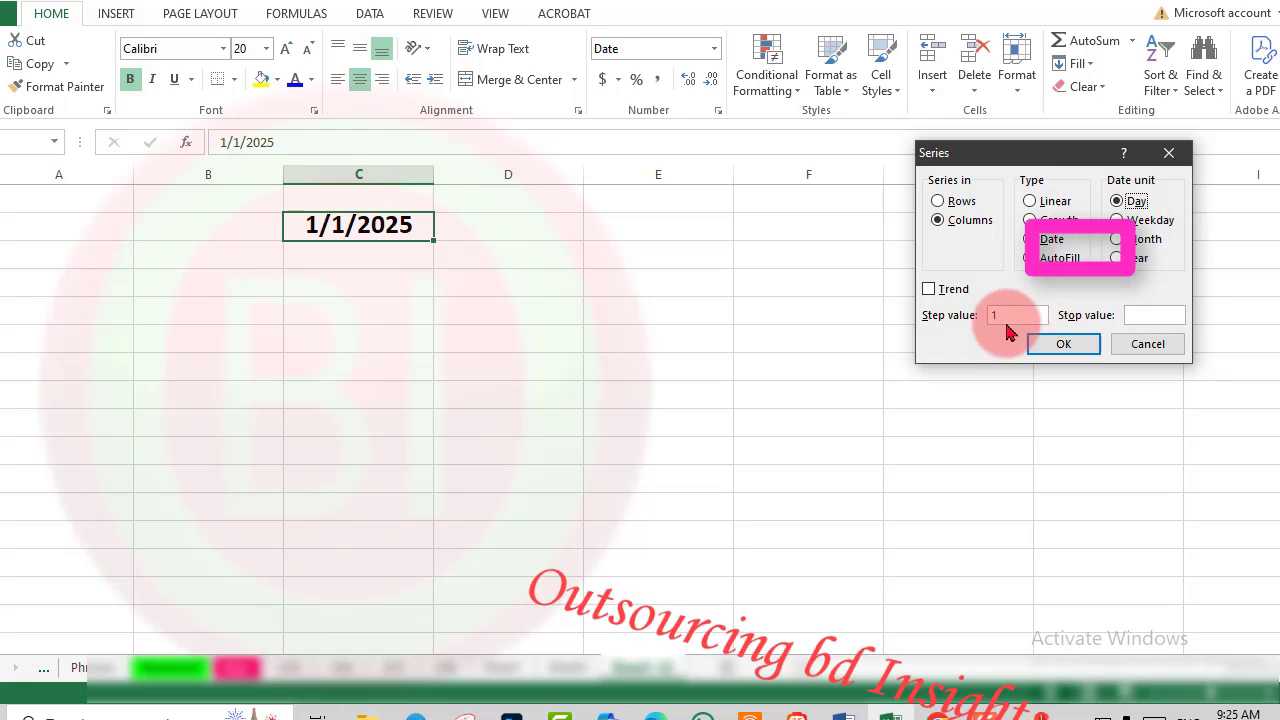
pyautogui.click(1138, 318)
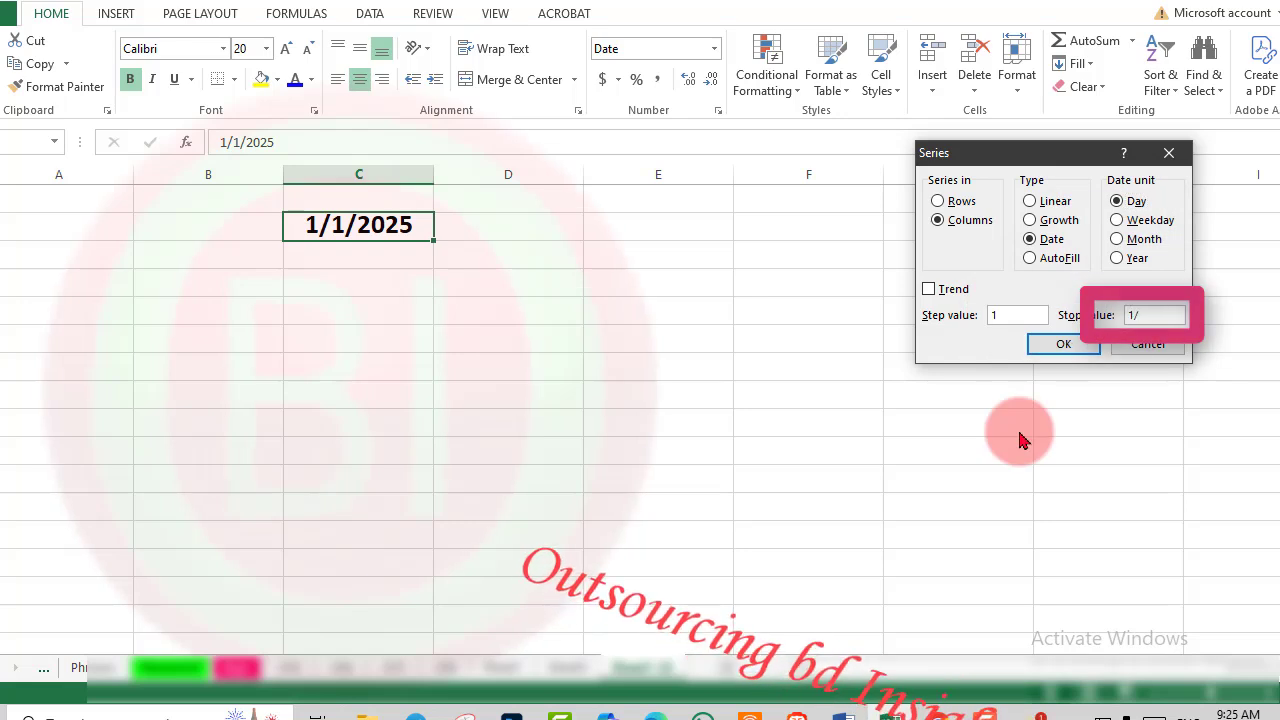
pyautogui.write('1/31/2025')
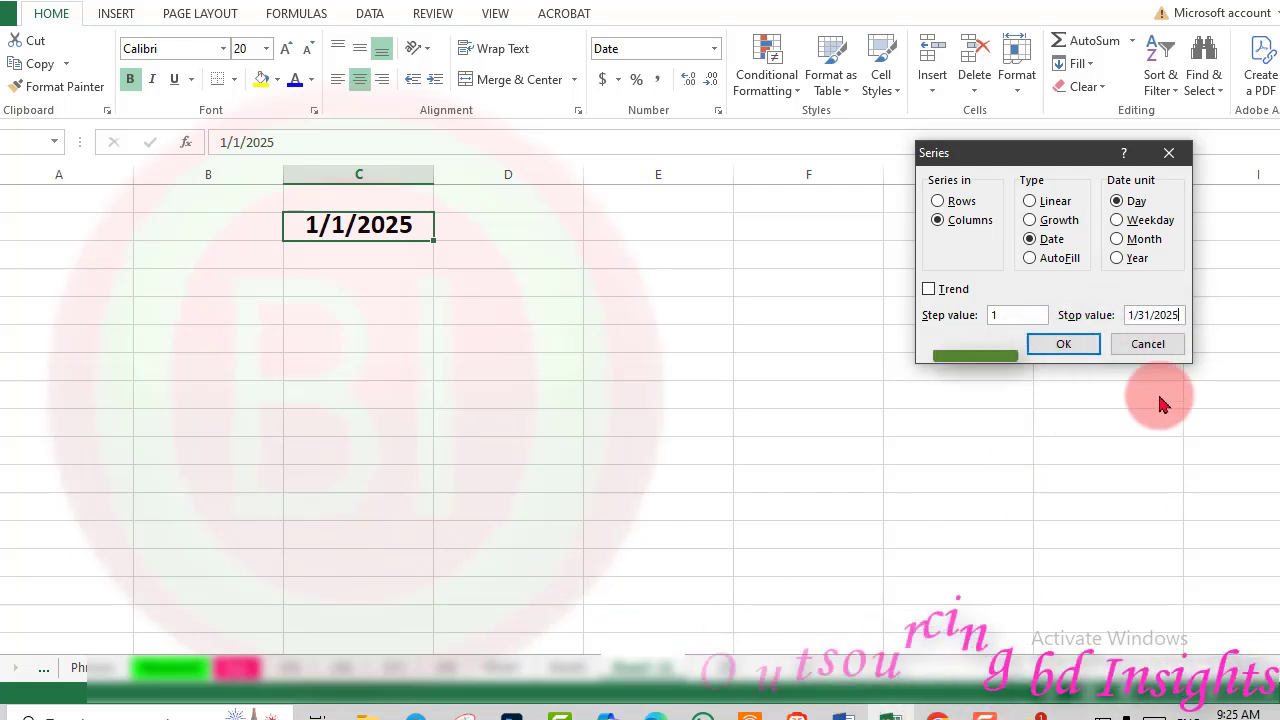
pyautogui.click(1066, 345)
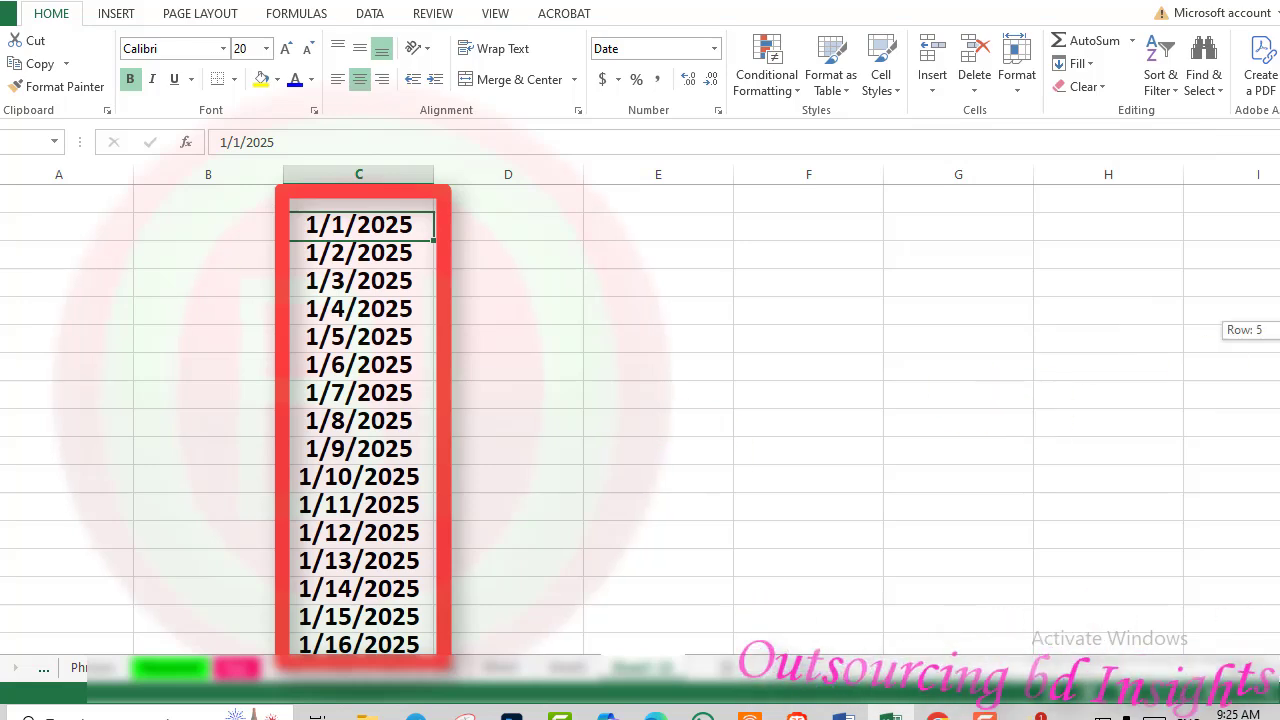
pyautogui.moveTo(1275, 345); pyautogui.dragTo(1272, 570)
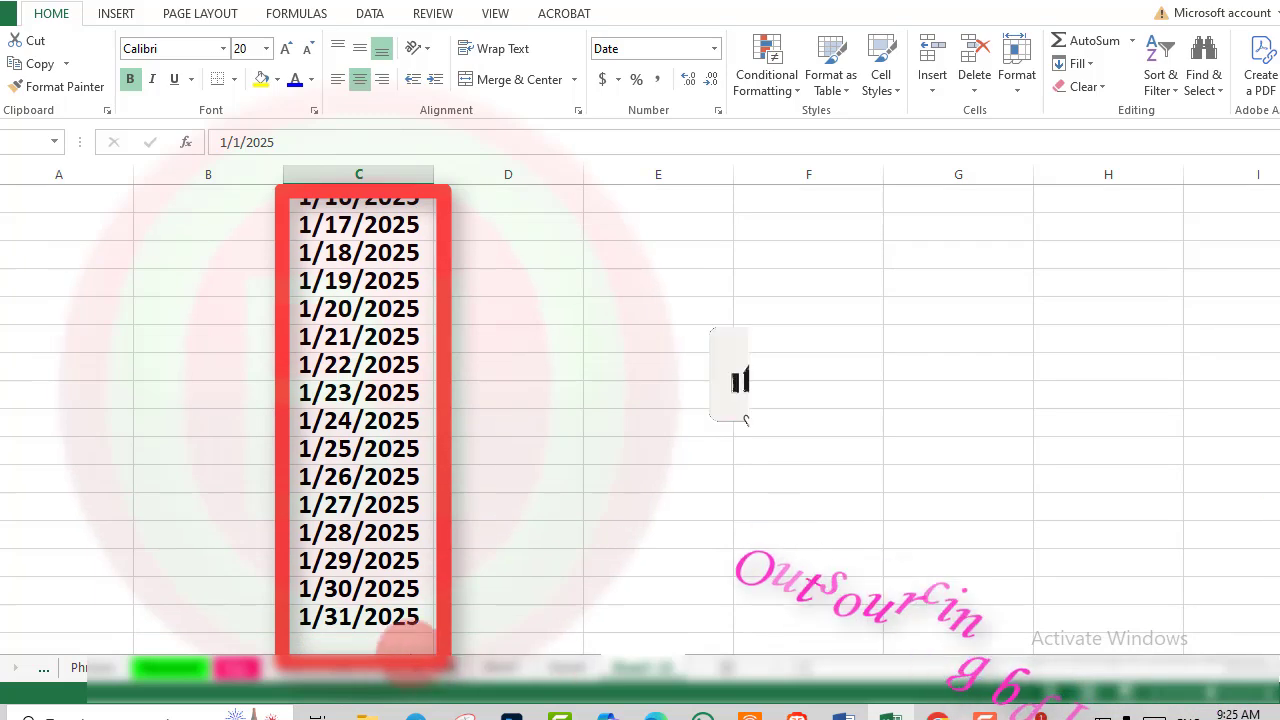
pyautogui.click(371, 614)
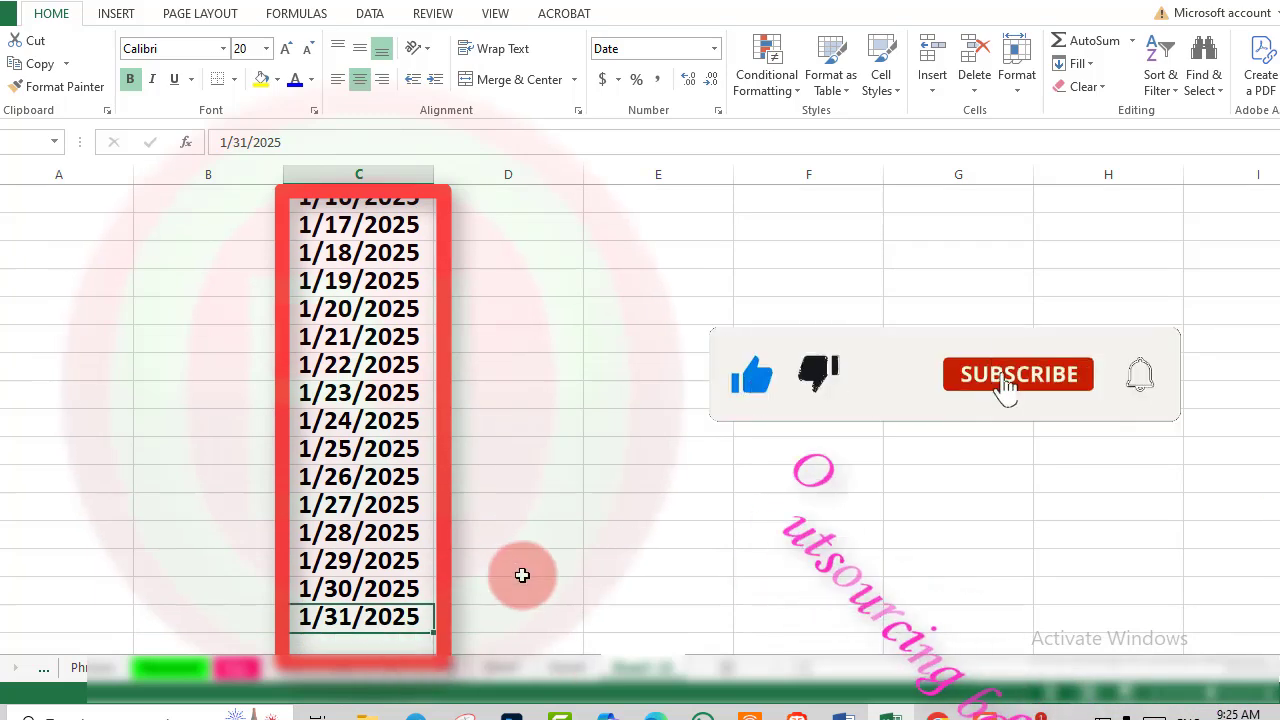
# In the sheet with the Day, Month and Year headings, enter =Text(C2,"ddd") in D2 to extract the day name
pyautogui.click(261, 79)
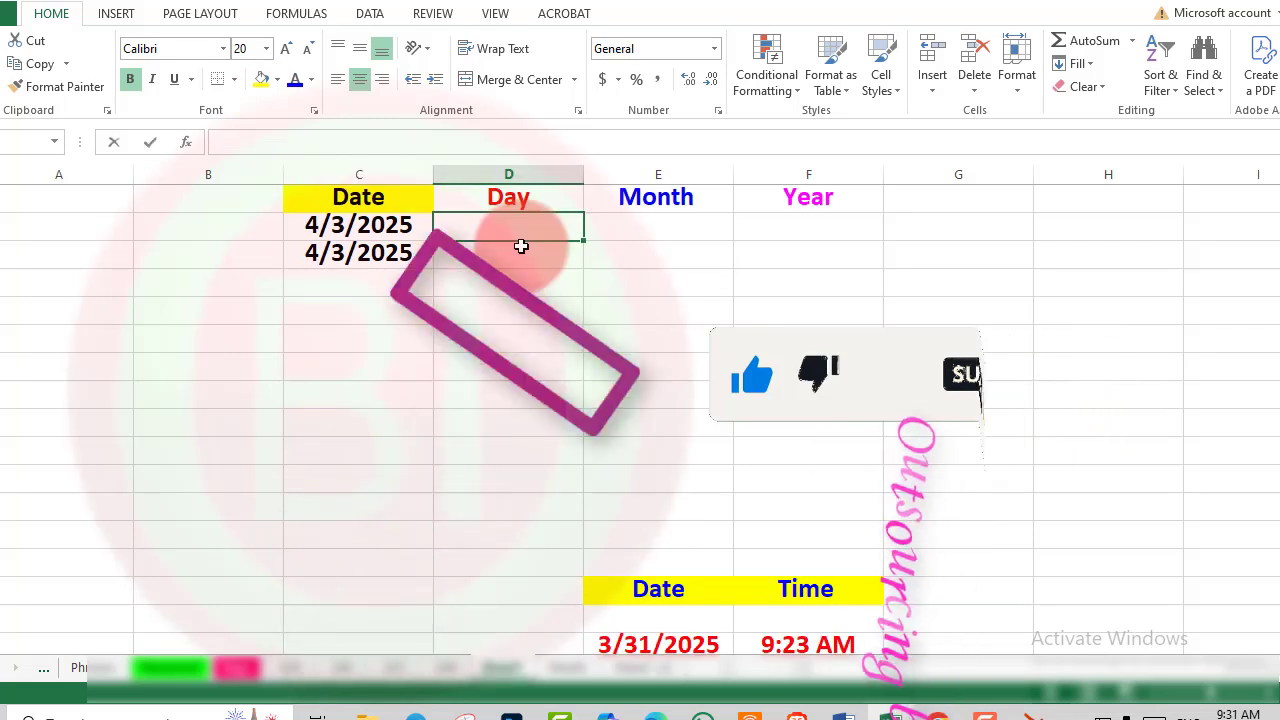
pyautogui.write('=Te')
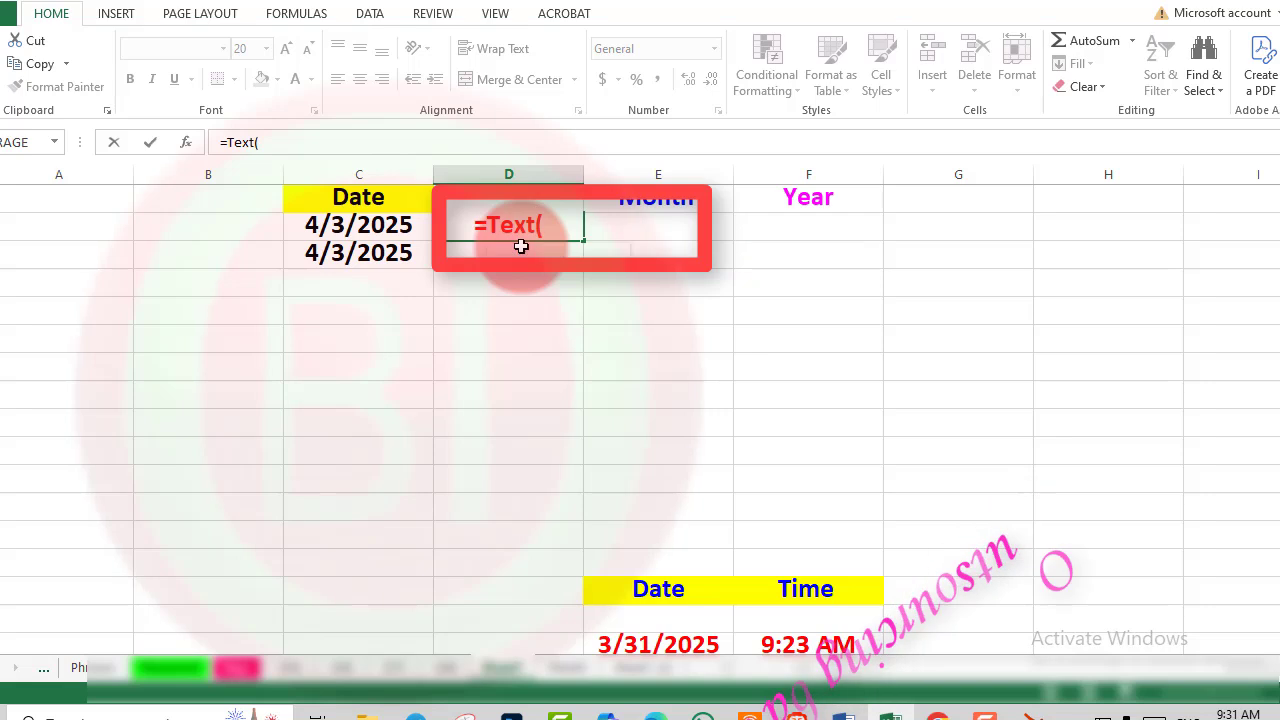
pyautogui.write('xt(')
pyautogui.click(375, 225)
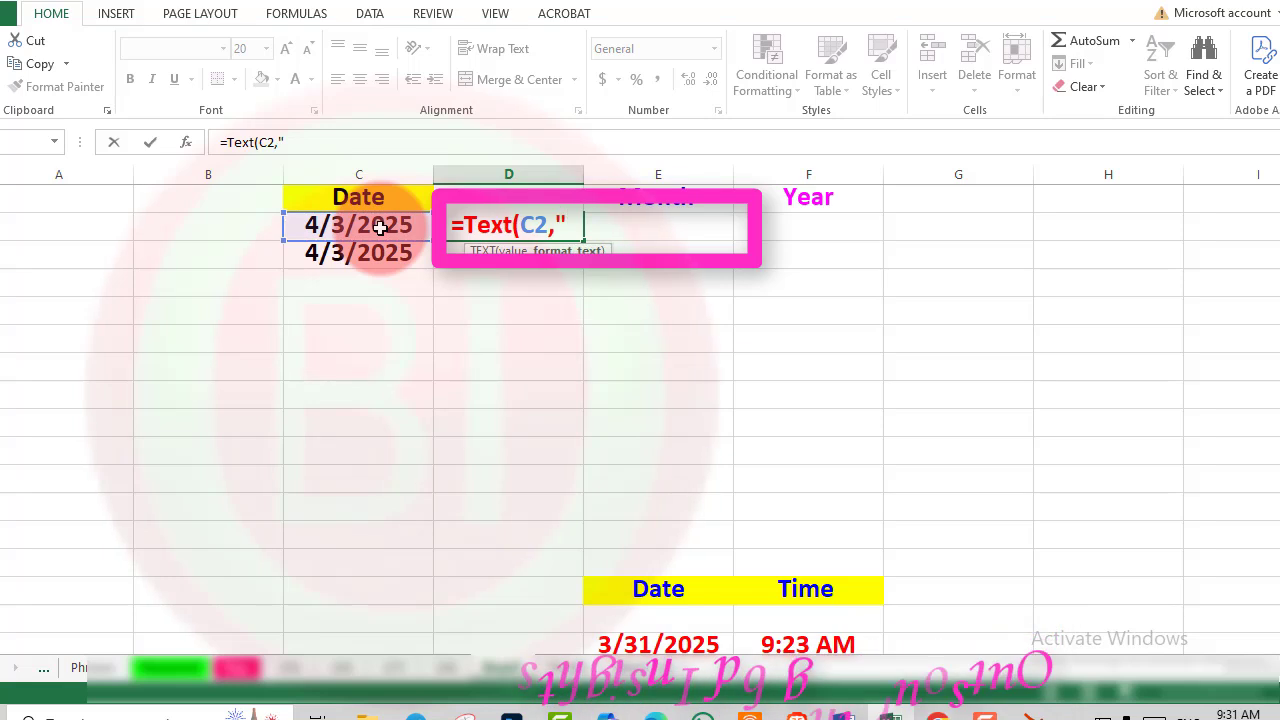
pyautogui.write(',"ddd')
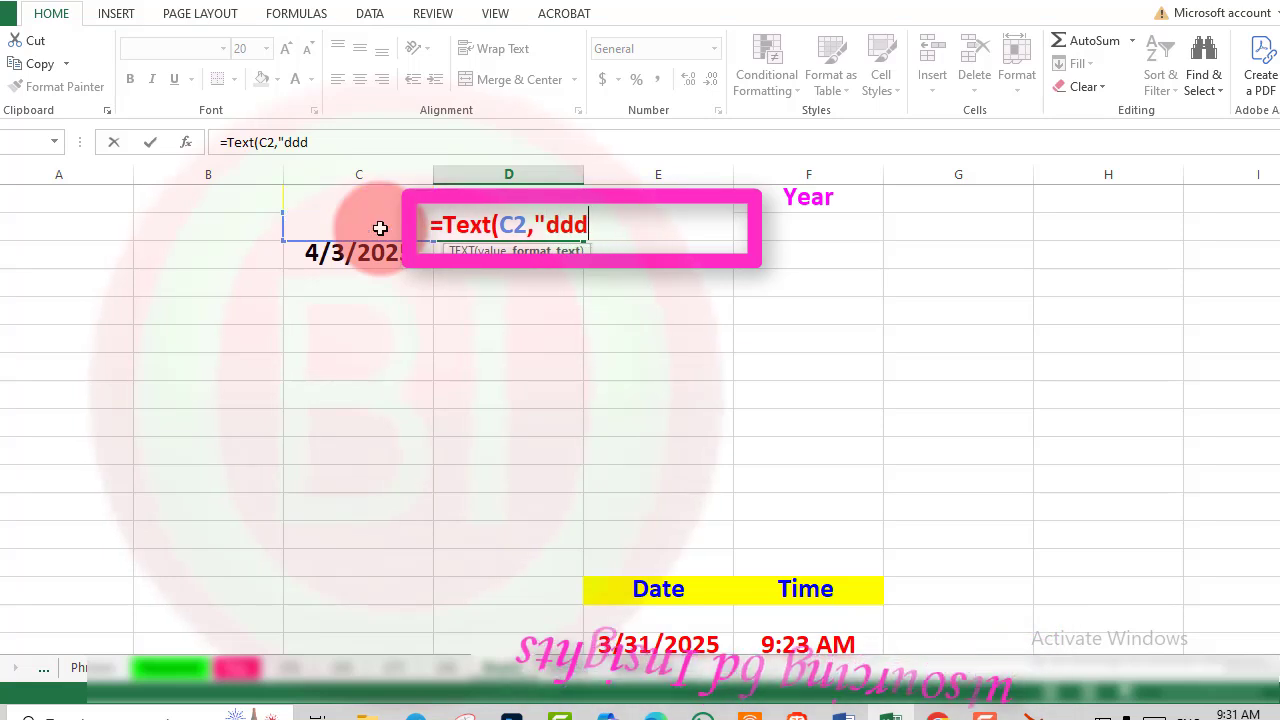
pyautogui.write('")')
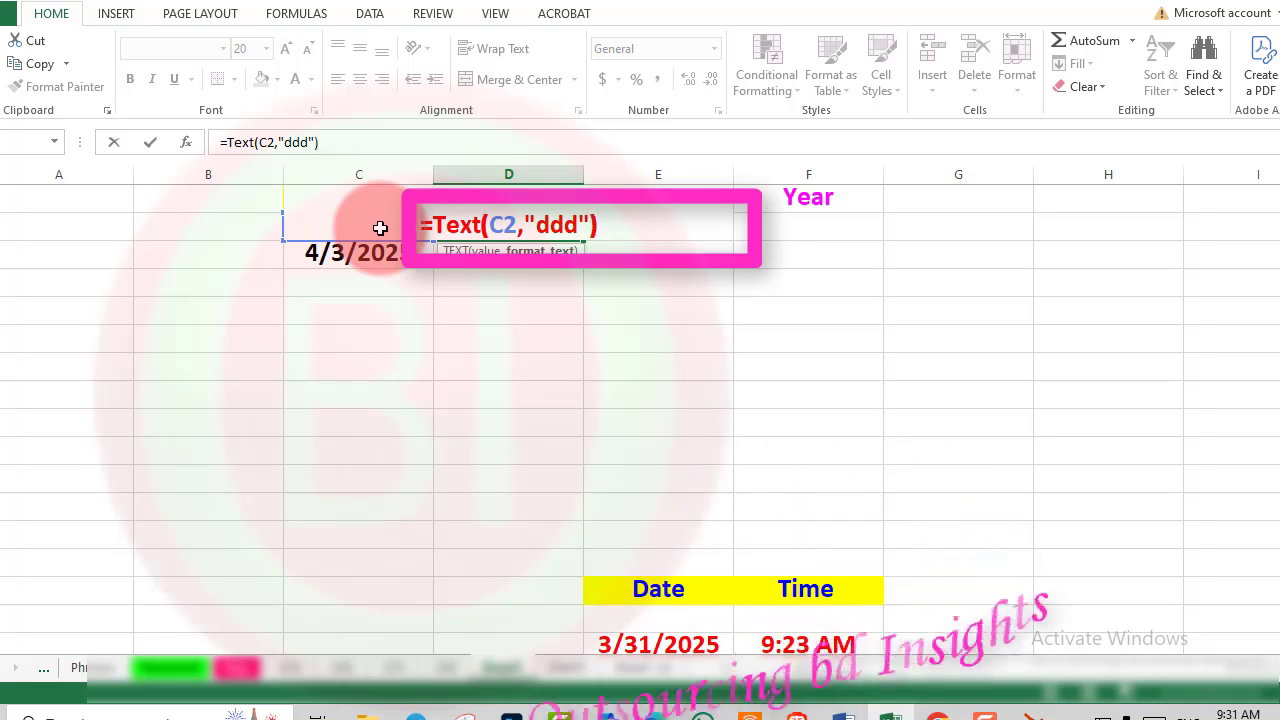
pyautogui.press('Return')
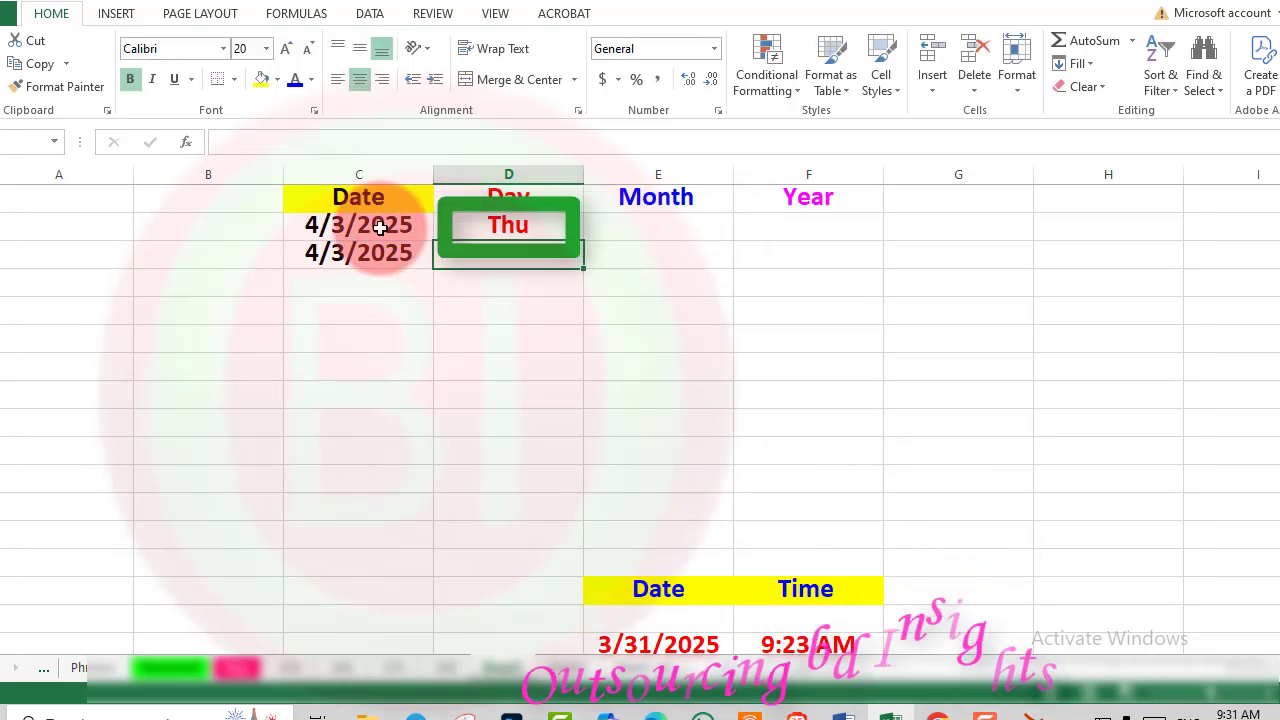
# Enter =Text(C2,"mmm") in E2 under the Month heading to extract the month name
pyautogui.click(640, 230)
pyautogui.write('=')
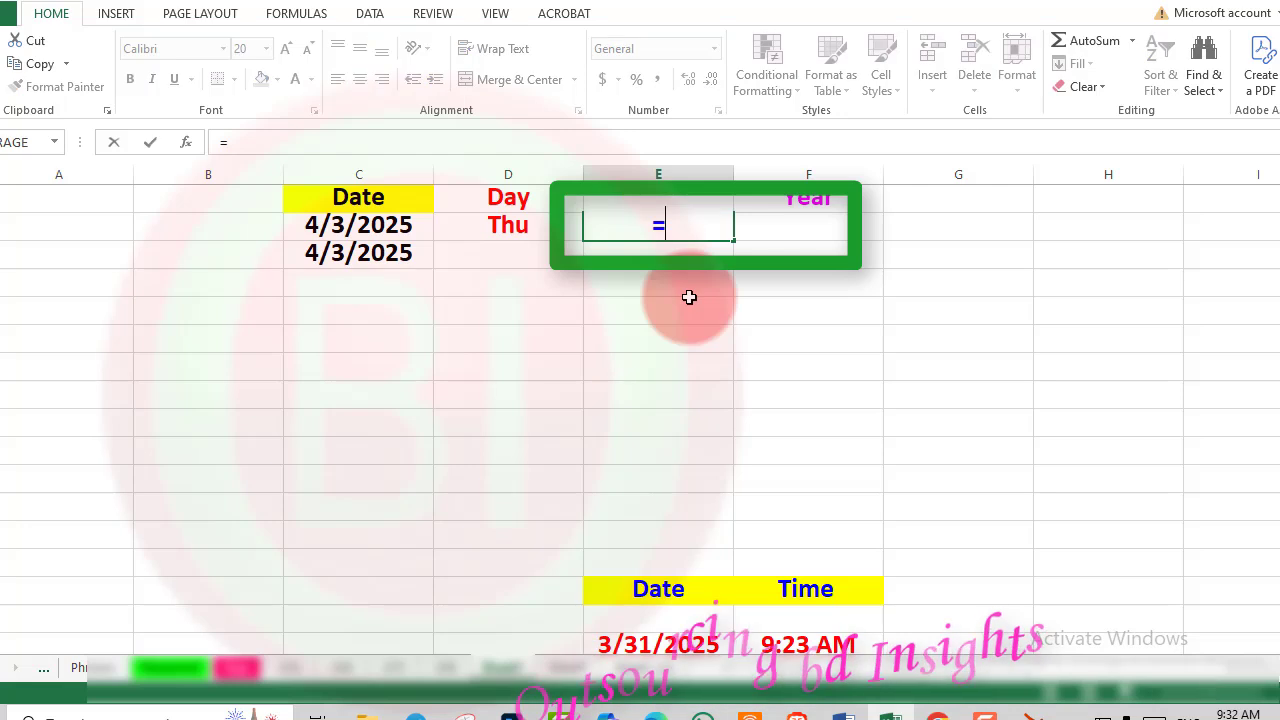
pyautogui.write('Te')
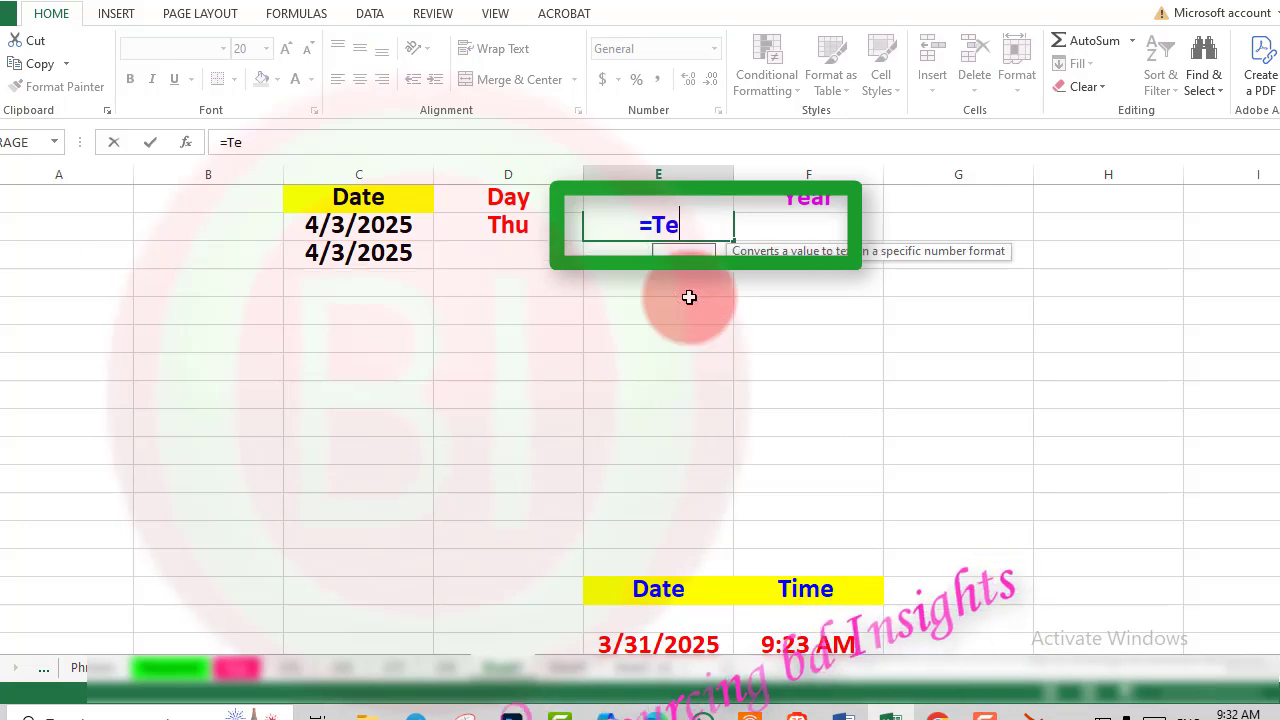
pyautogui.write('xt(')
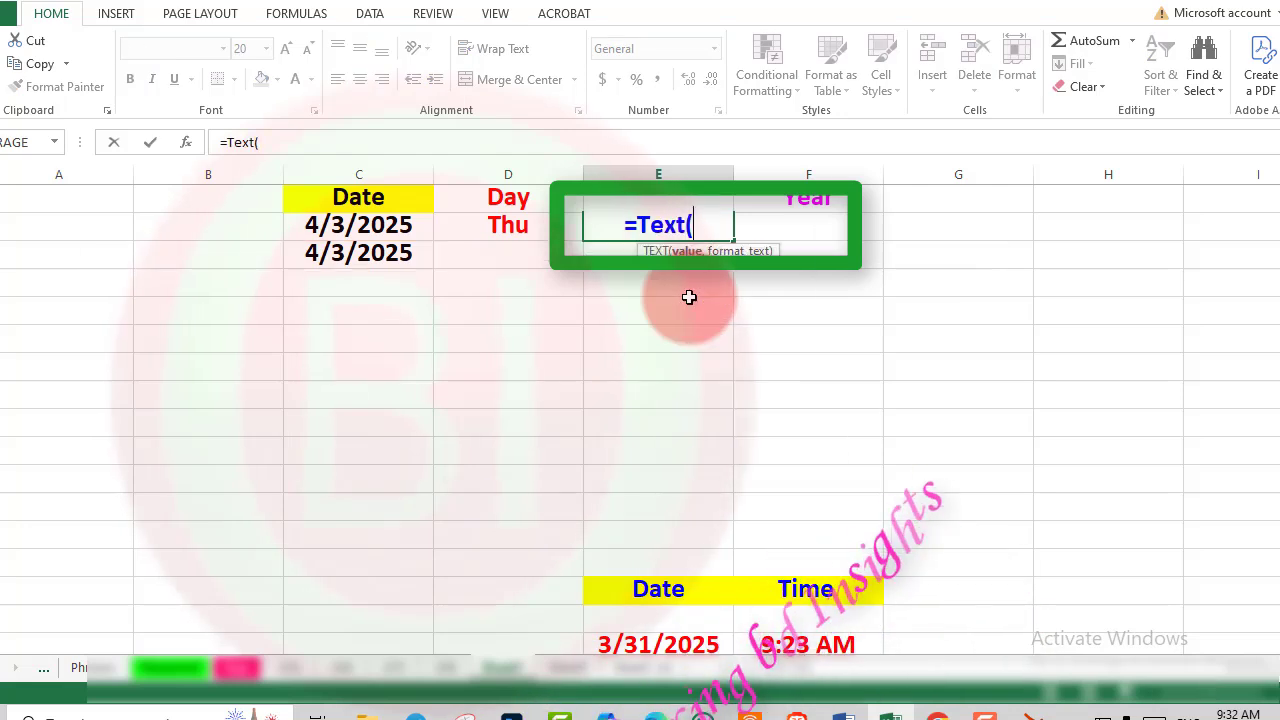
pyautogui.click(368, 226)
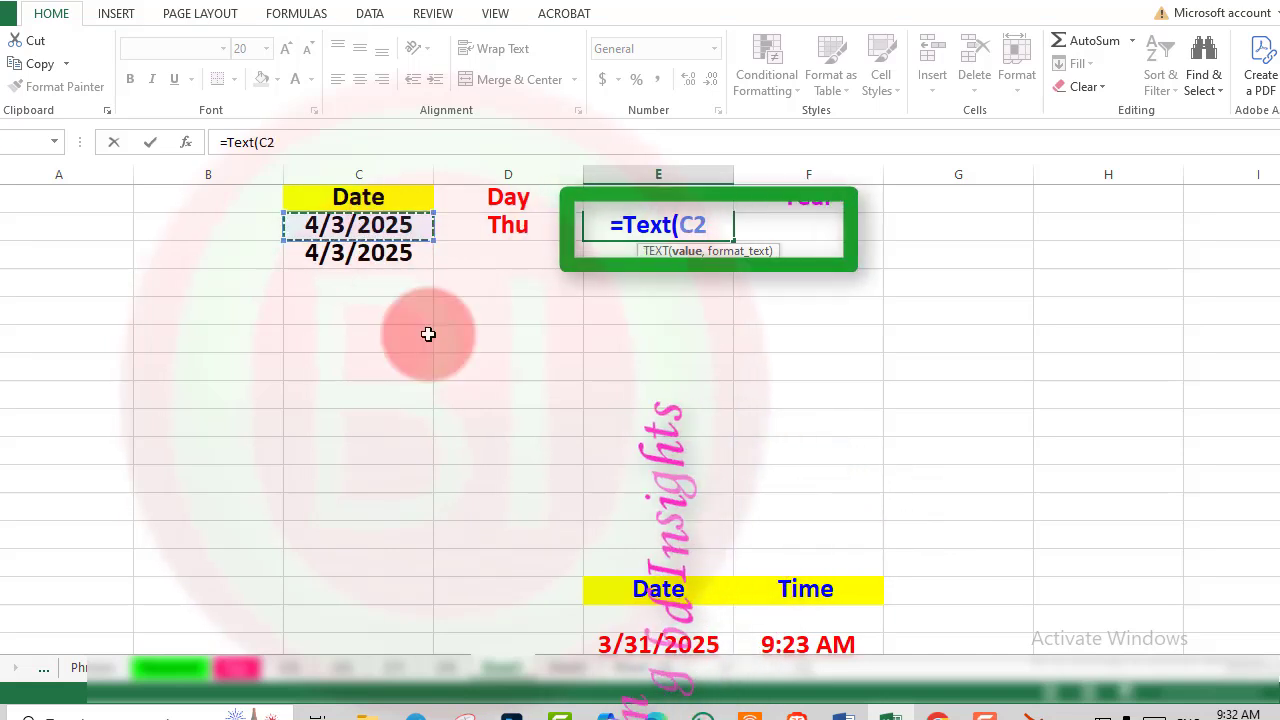
pyautogui.write(',"m')
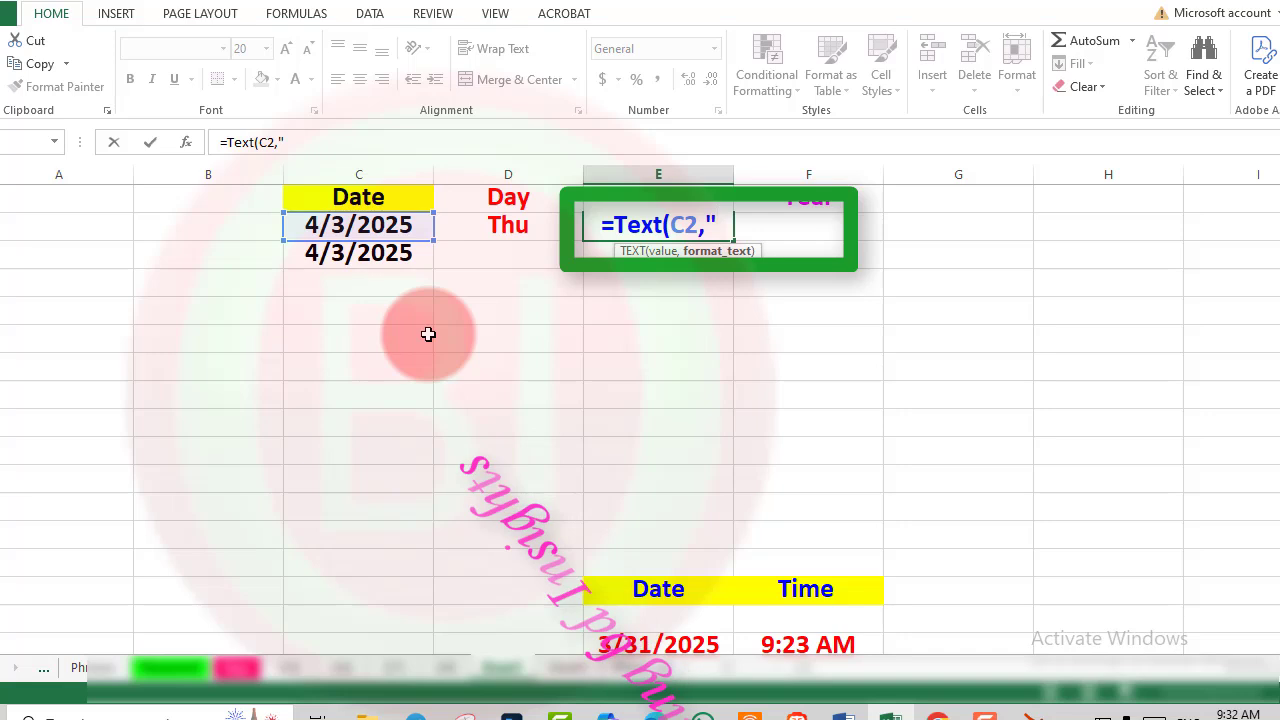
pyautogui.write('mm')
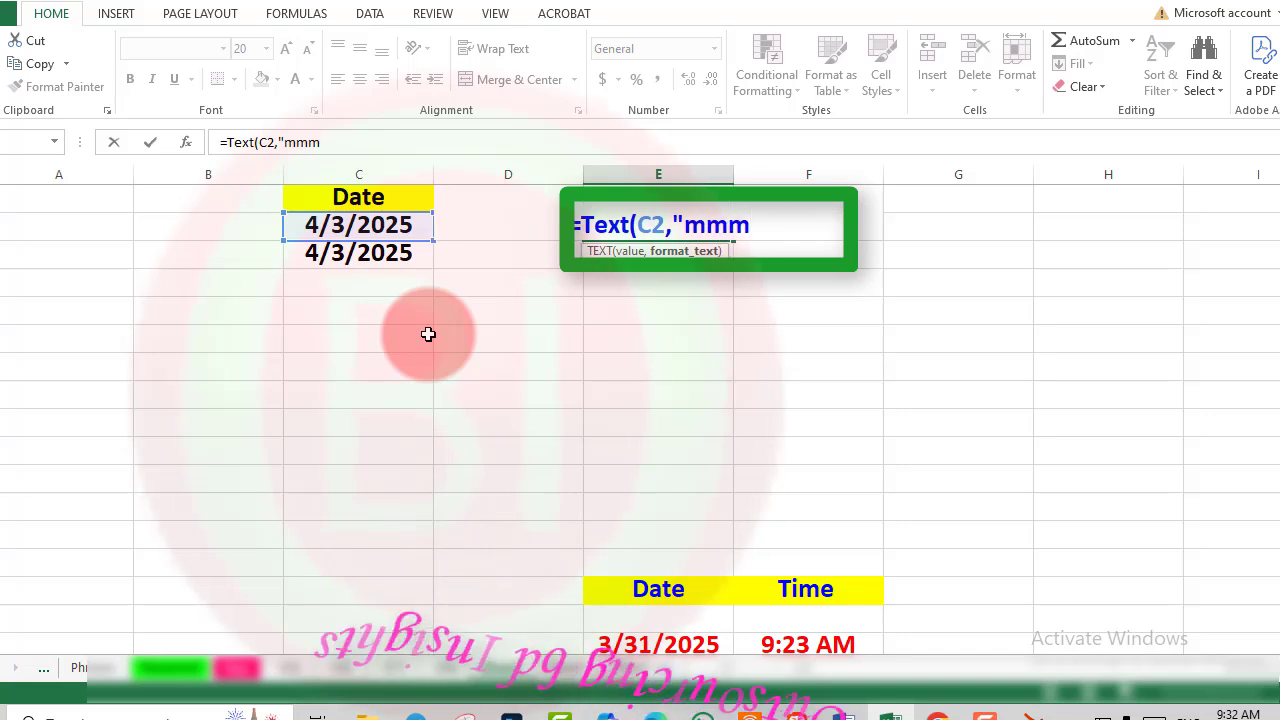
pyautogui.write('")')
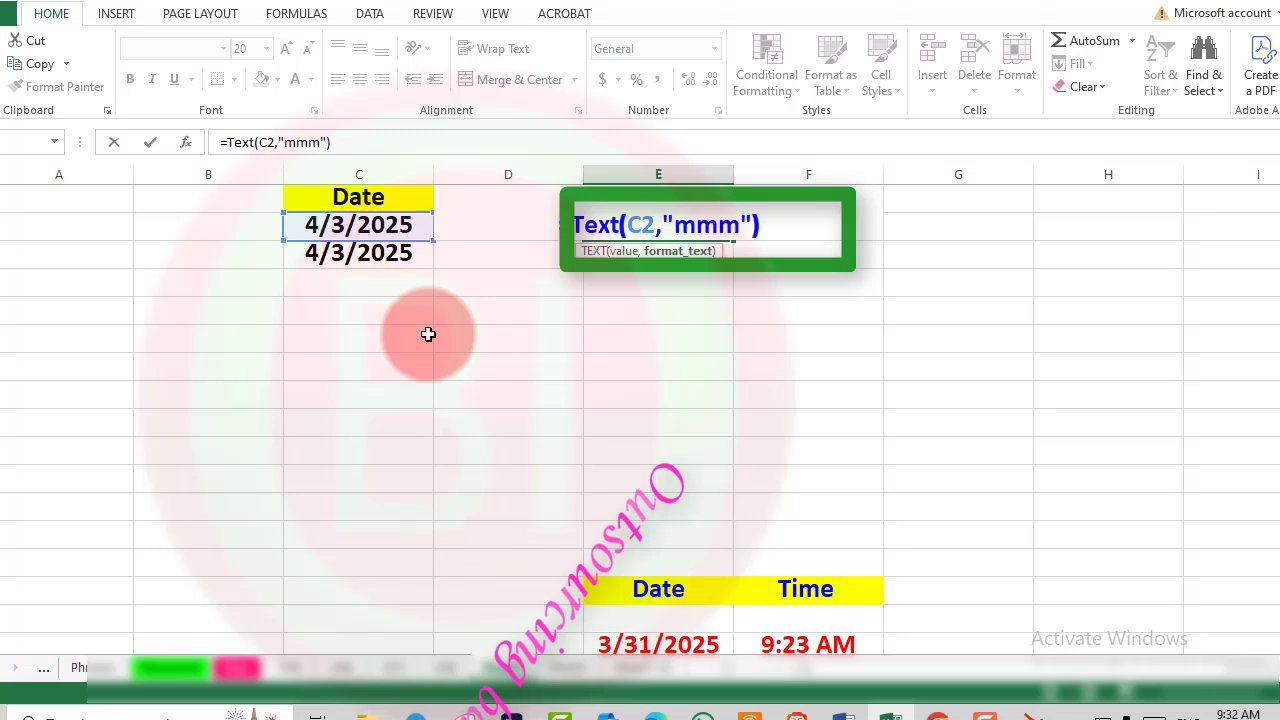
pyautogui.press('Return')
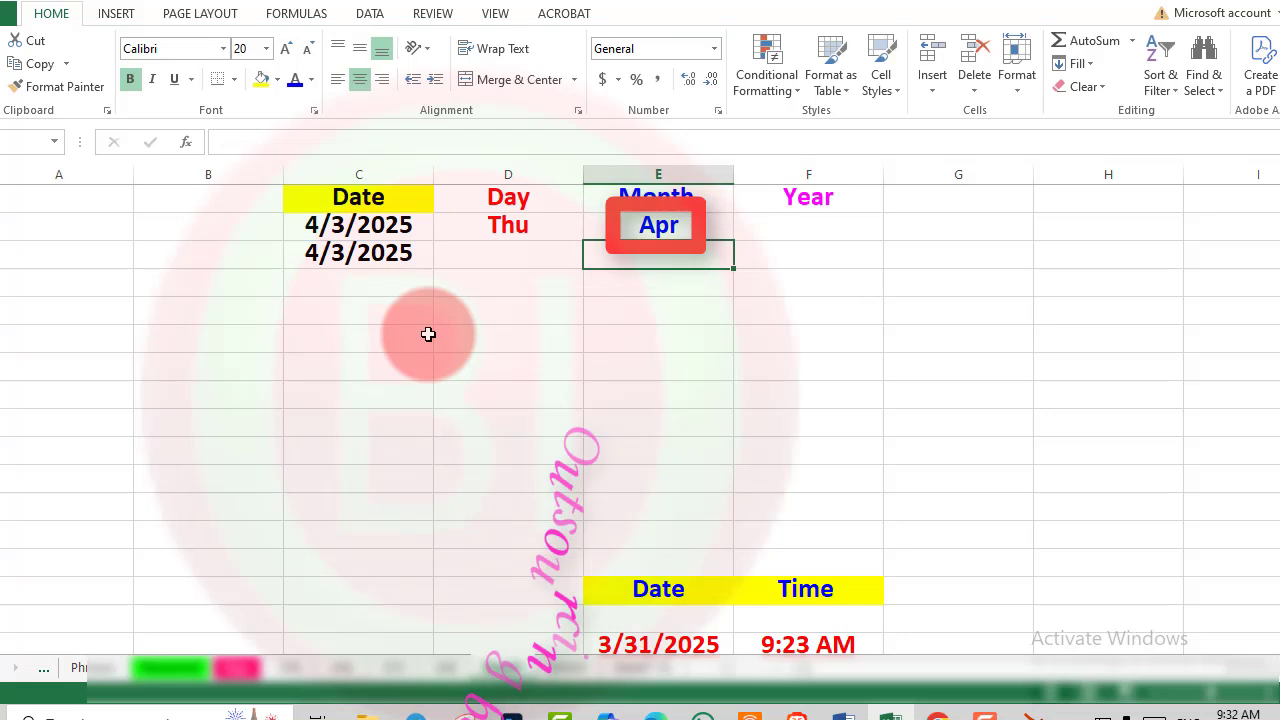
# Enter =Text(C2,"yyy") in F2 under the Year heading to extract the year
pyautogui.doubleClick(813, 231)
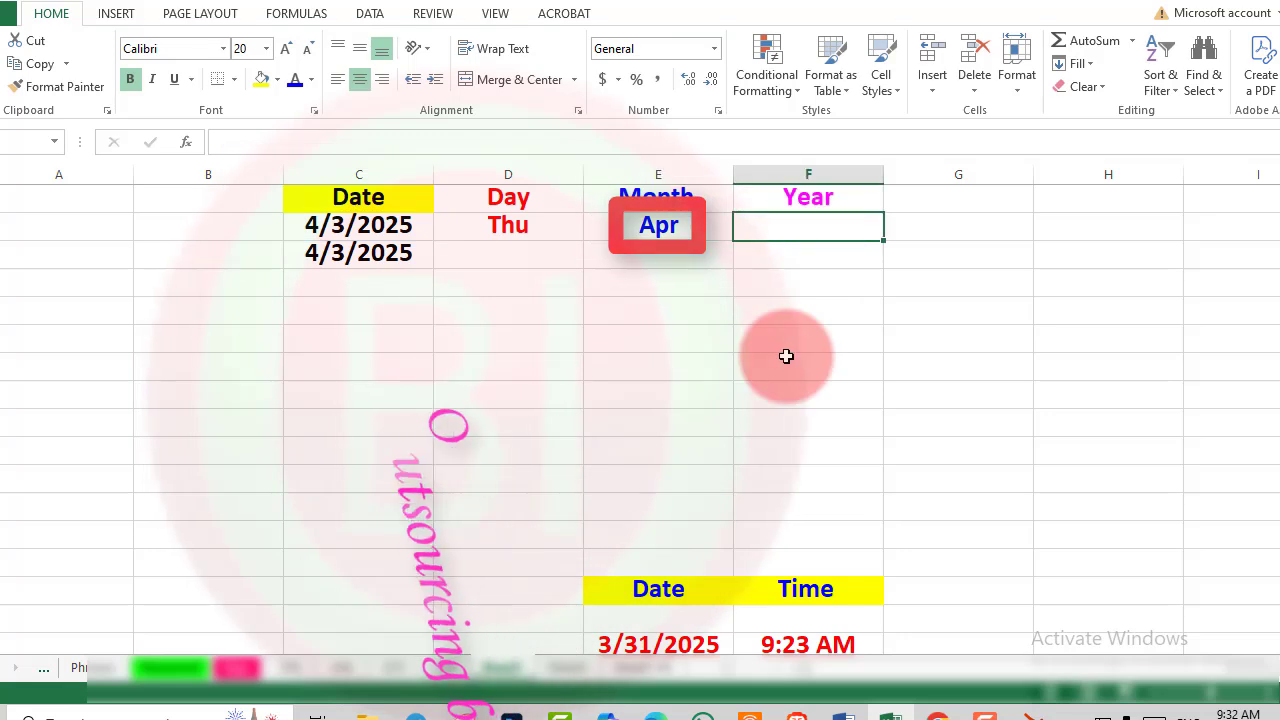
pyautogui.write('=')
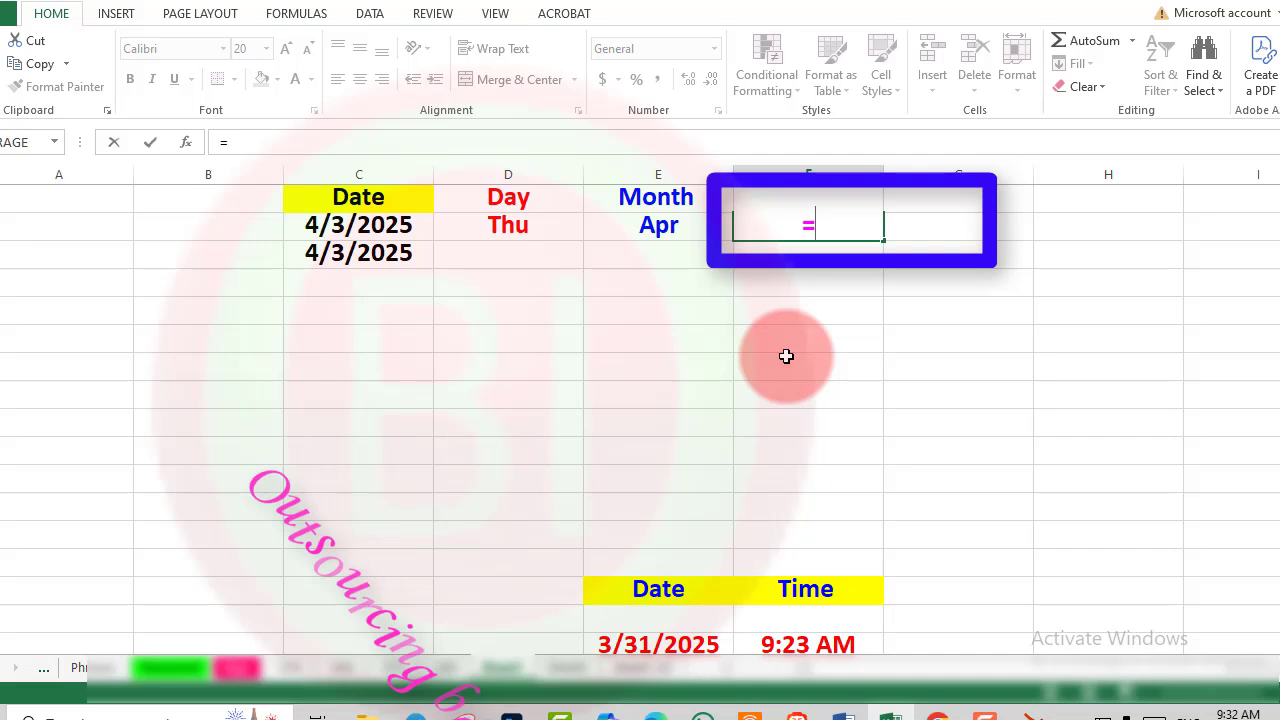
pyautogui.write('Text')
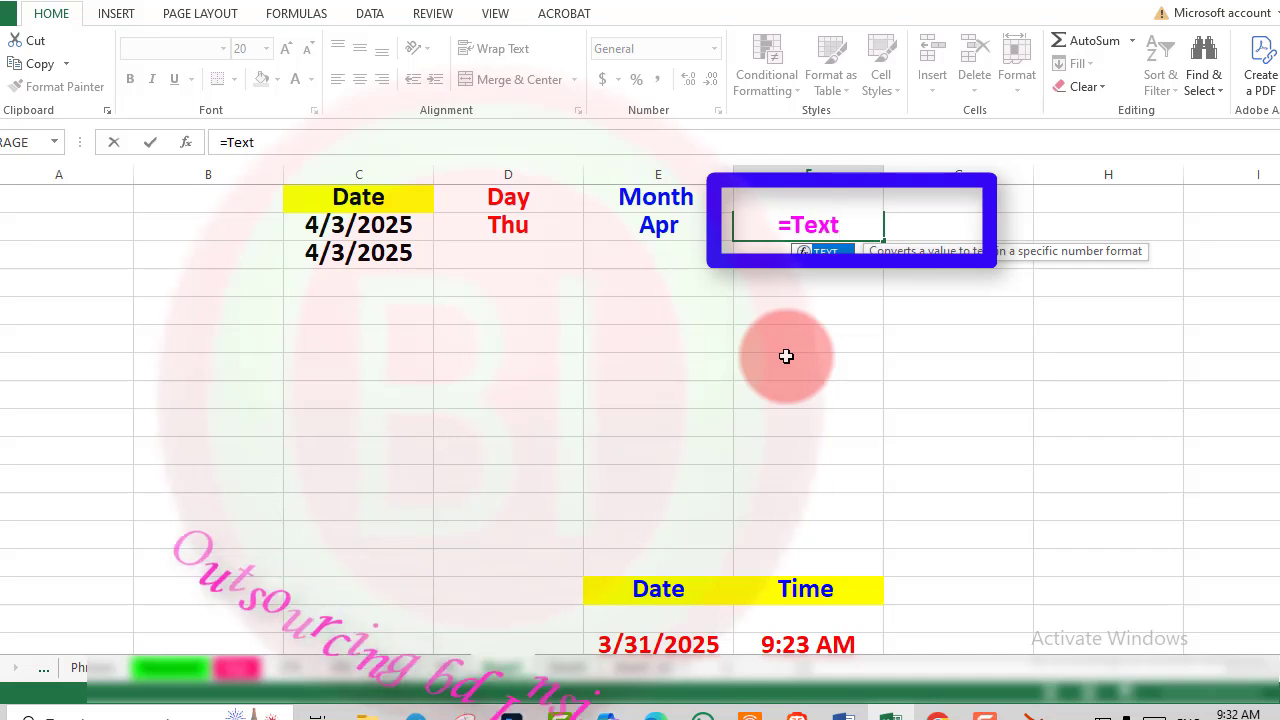
pyautogui.write('(')
pyautogui.click(403, 231)
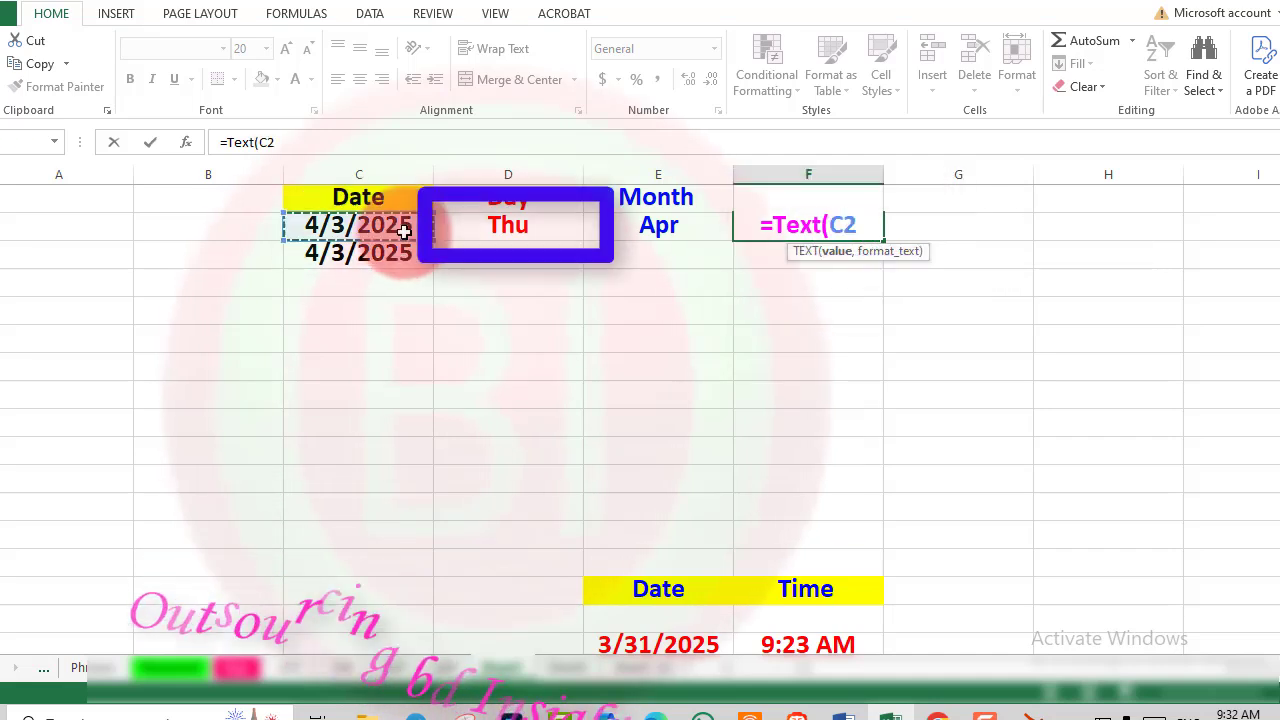
pyautogui.write(',')
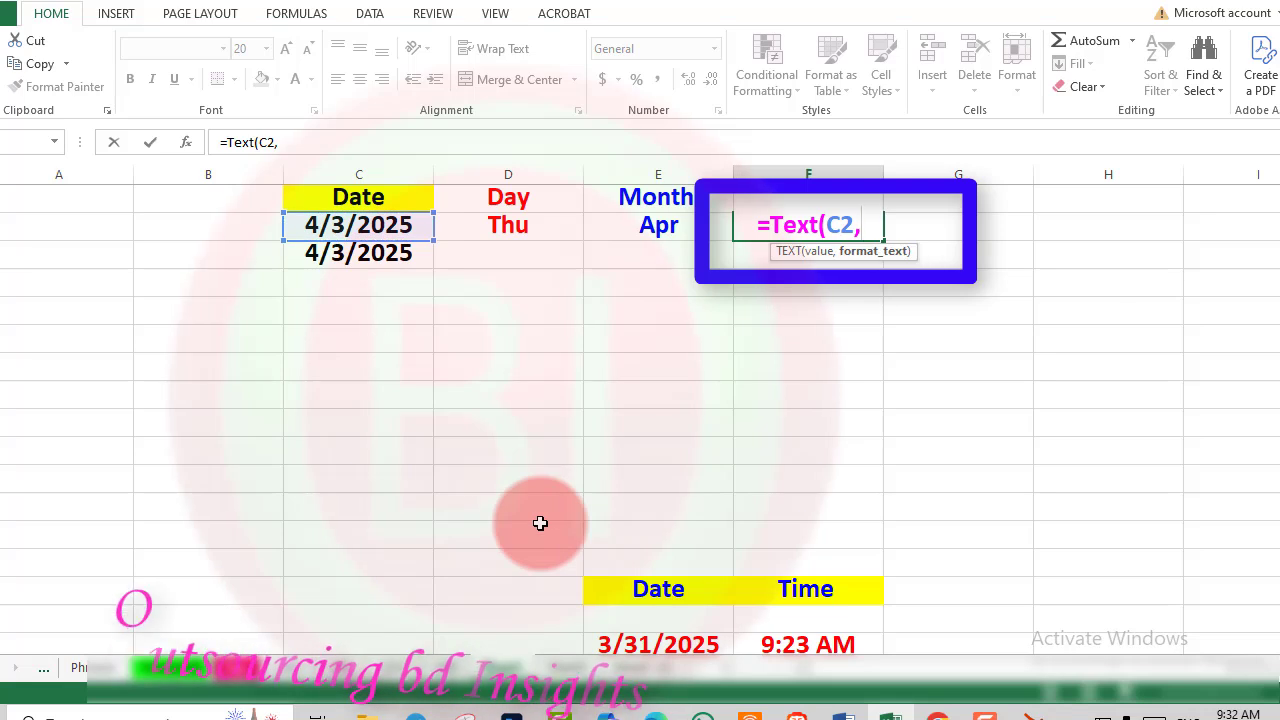
pyautogui.write('"')
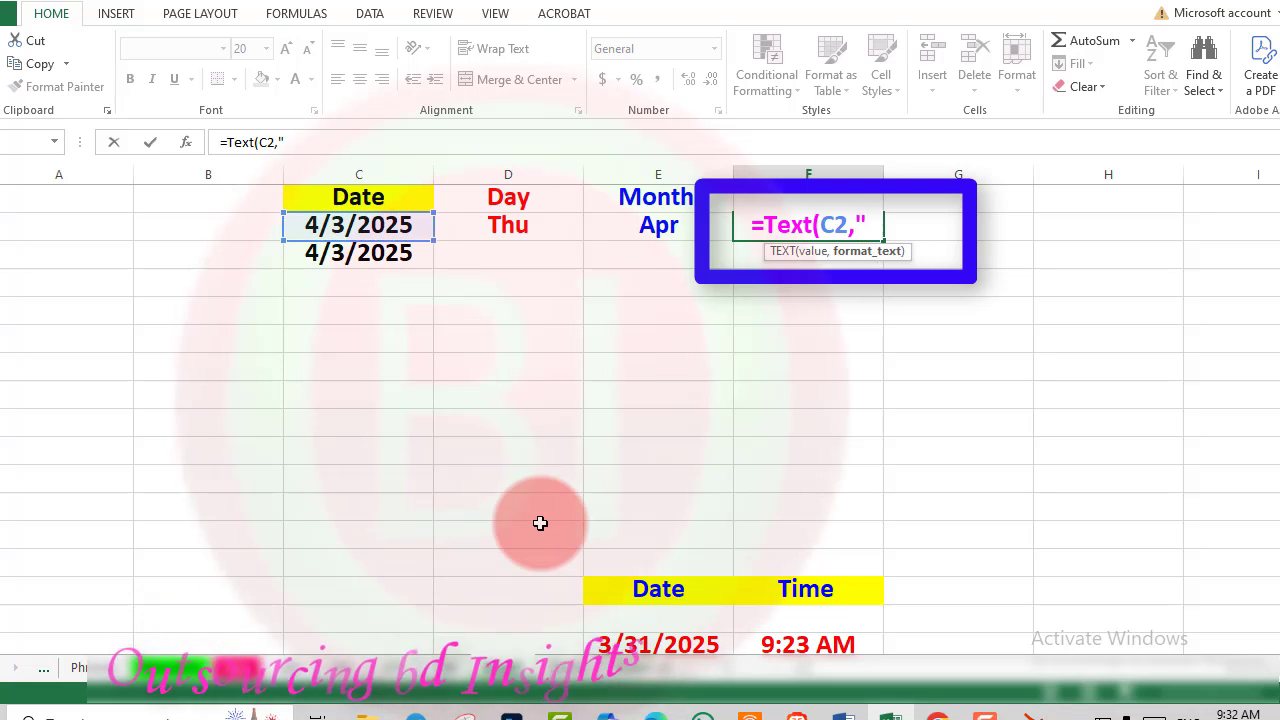
pyautogui.write('yyy')
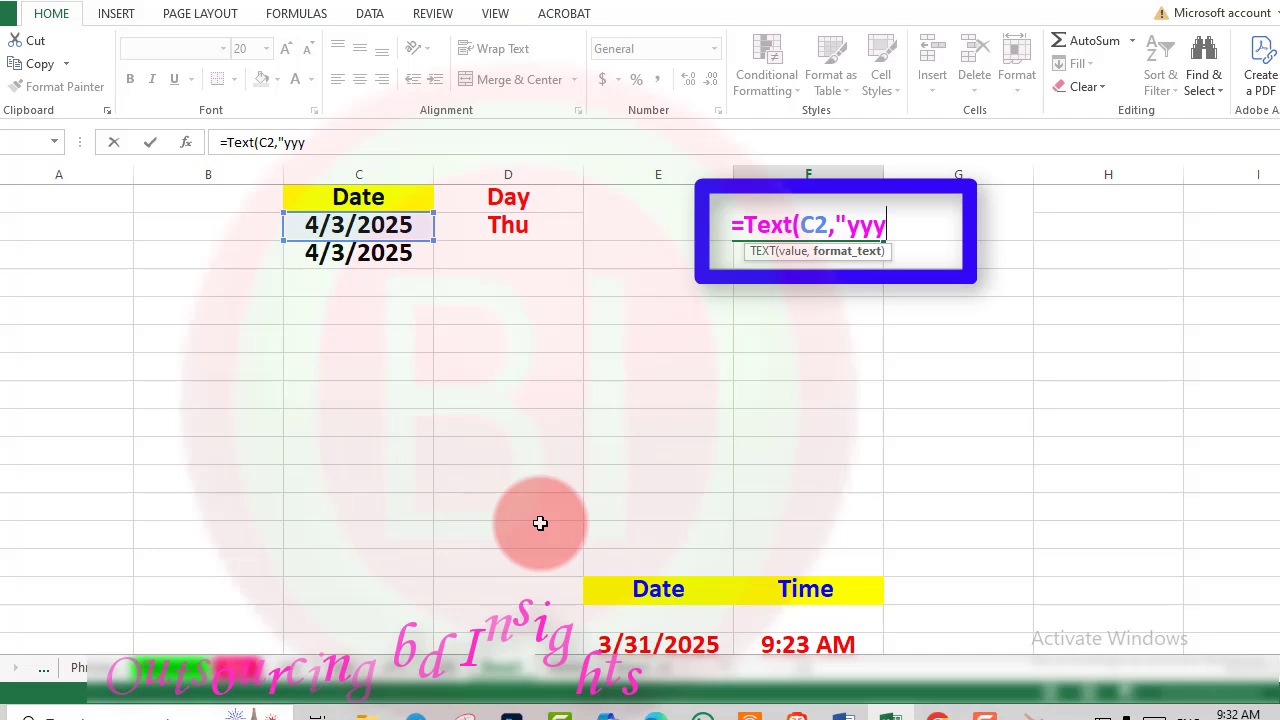
pyautogui.write('")')
pyautogui.press('Return')
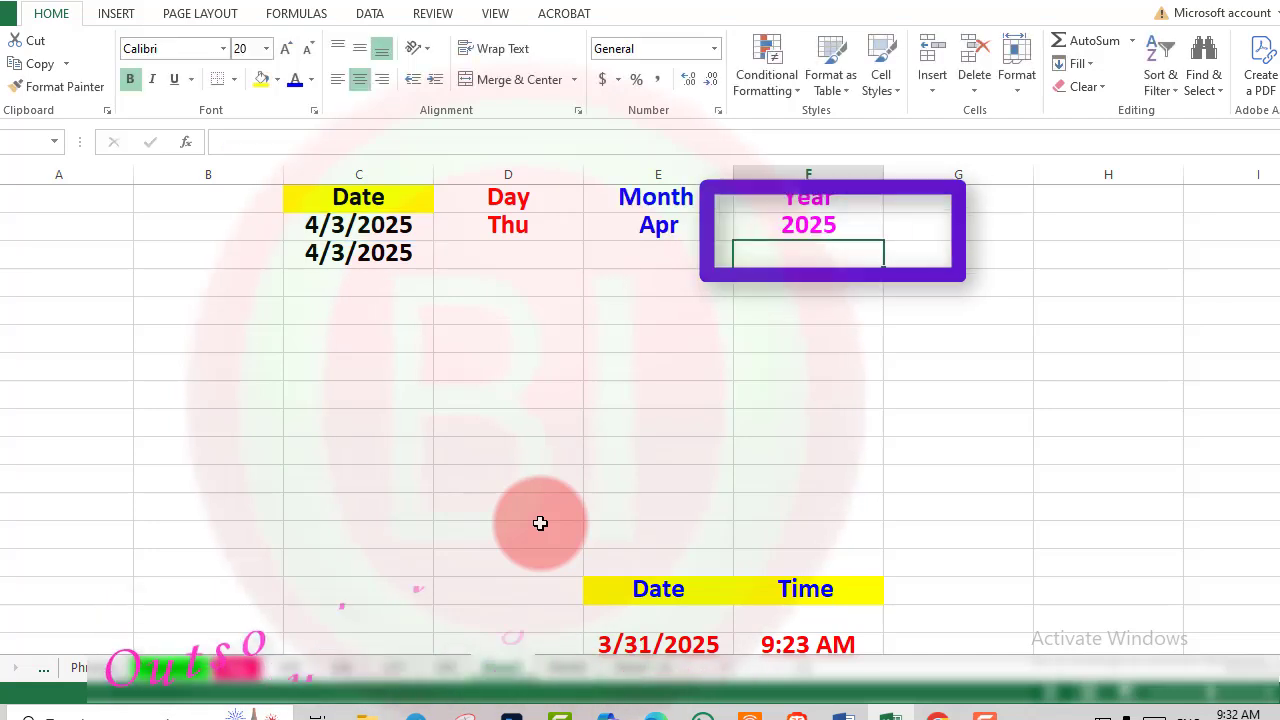
# Enter =Text(C3,"dddd") in D3 under the Day heading to extract the full day name
pyautogui.click(518, 259)
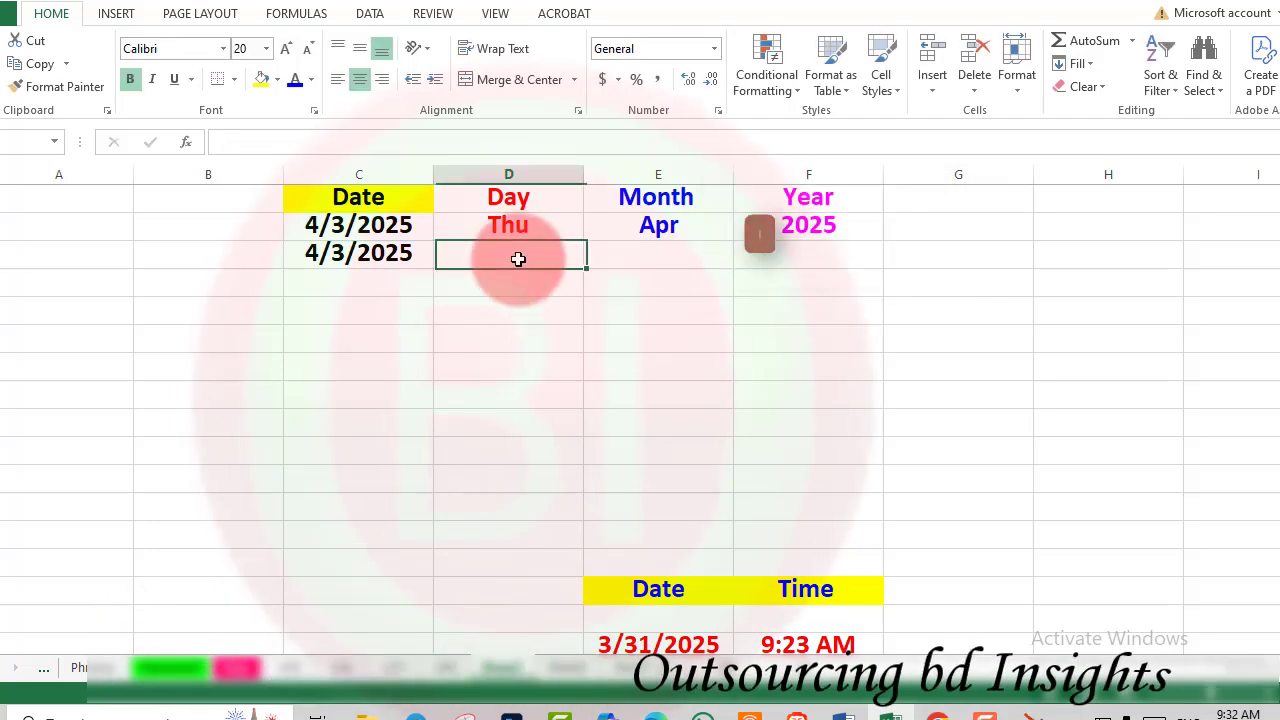
pyautogui.write('=')
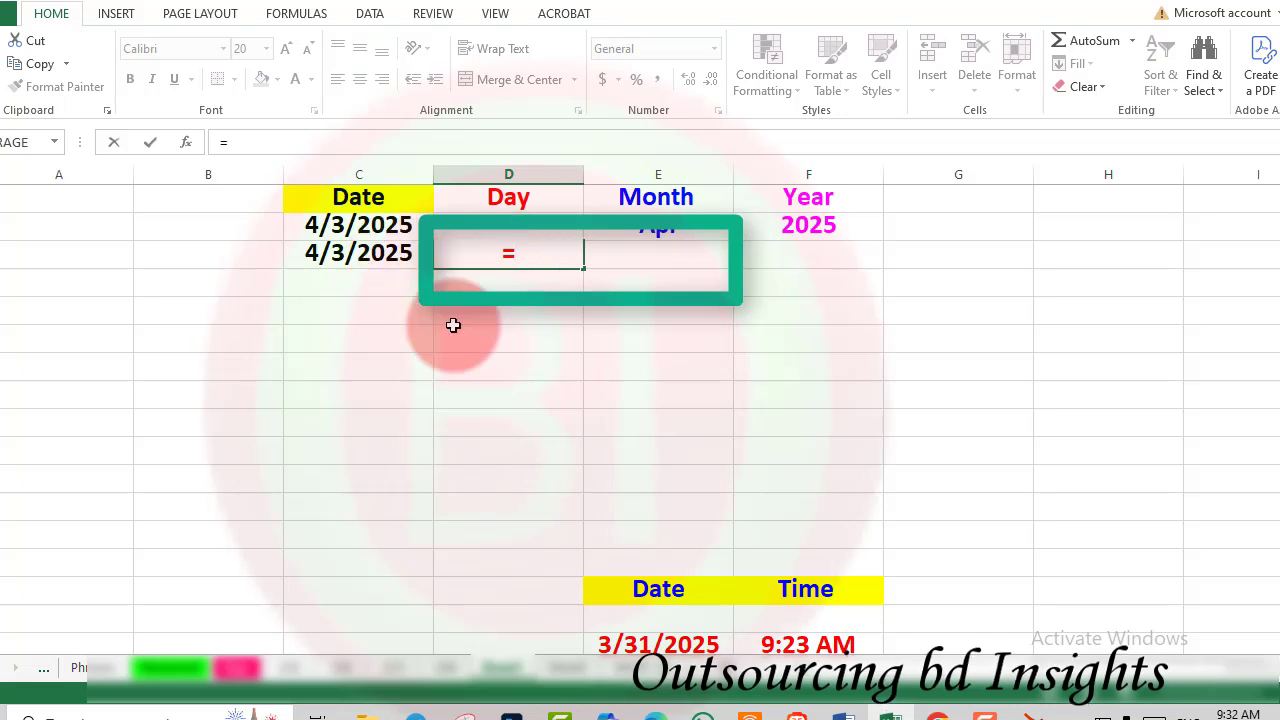
pyautogui.write('Text')
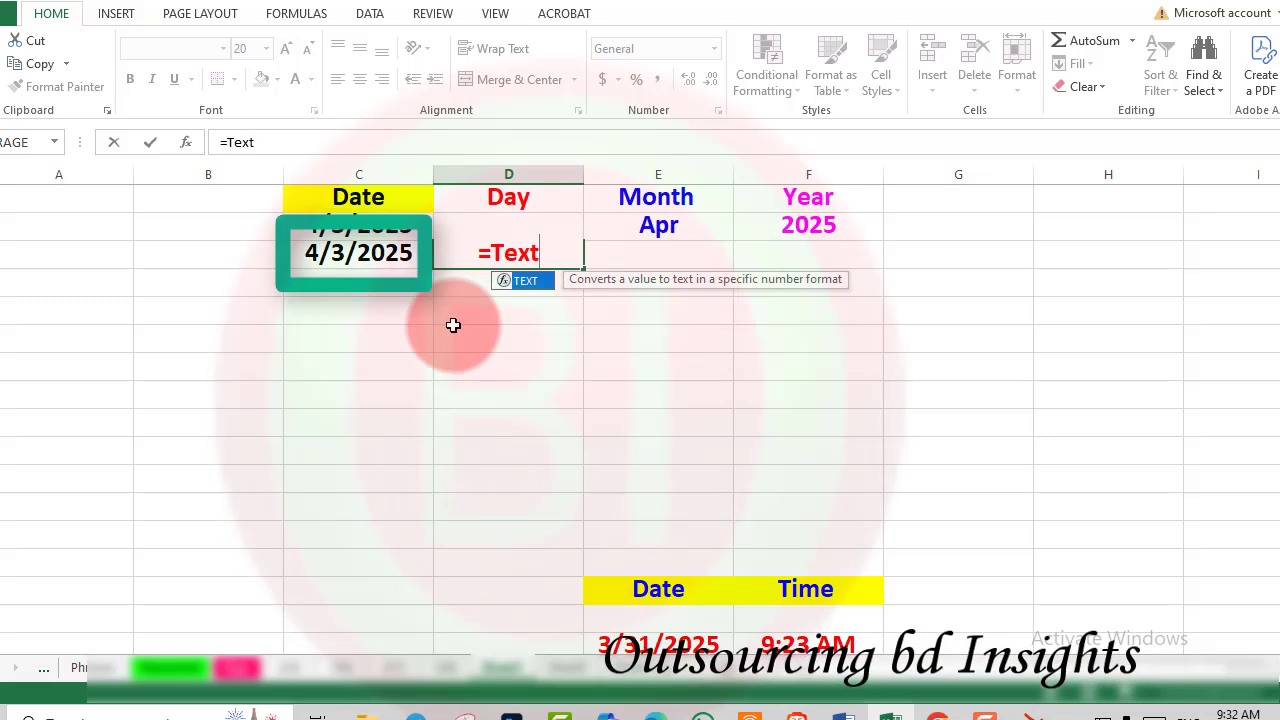
pyautogui.write('(')
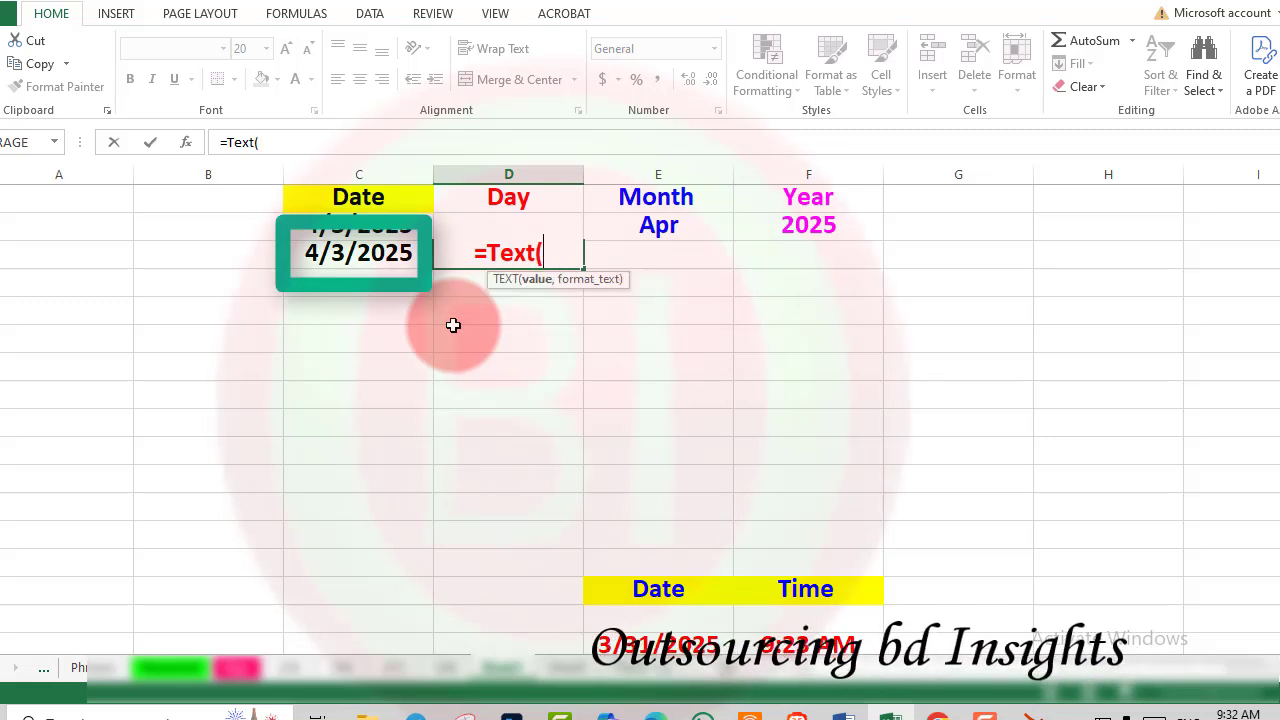
pyautogui.click(378, 253)
pyautogui.write(',')
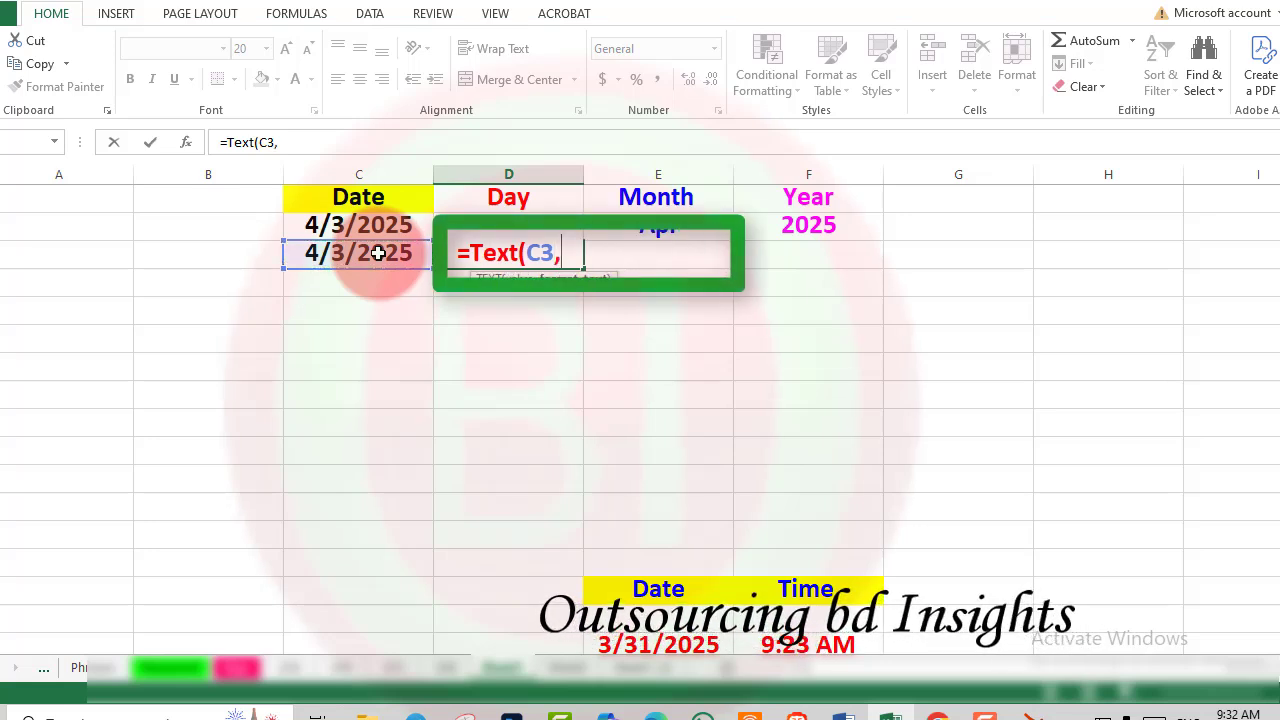
pyautogui.write('"')
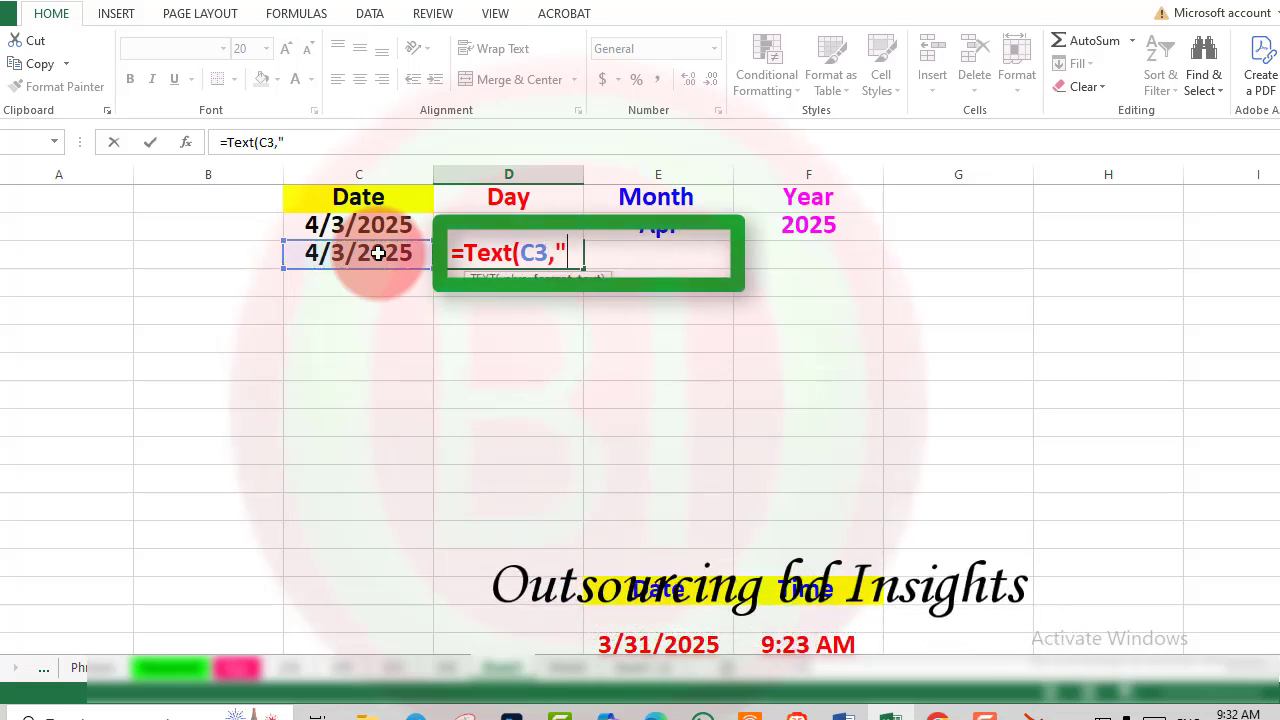
pyautogui.write('dddd')
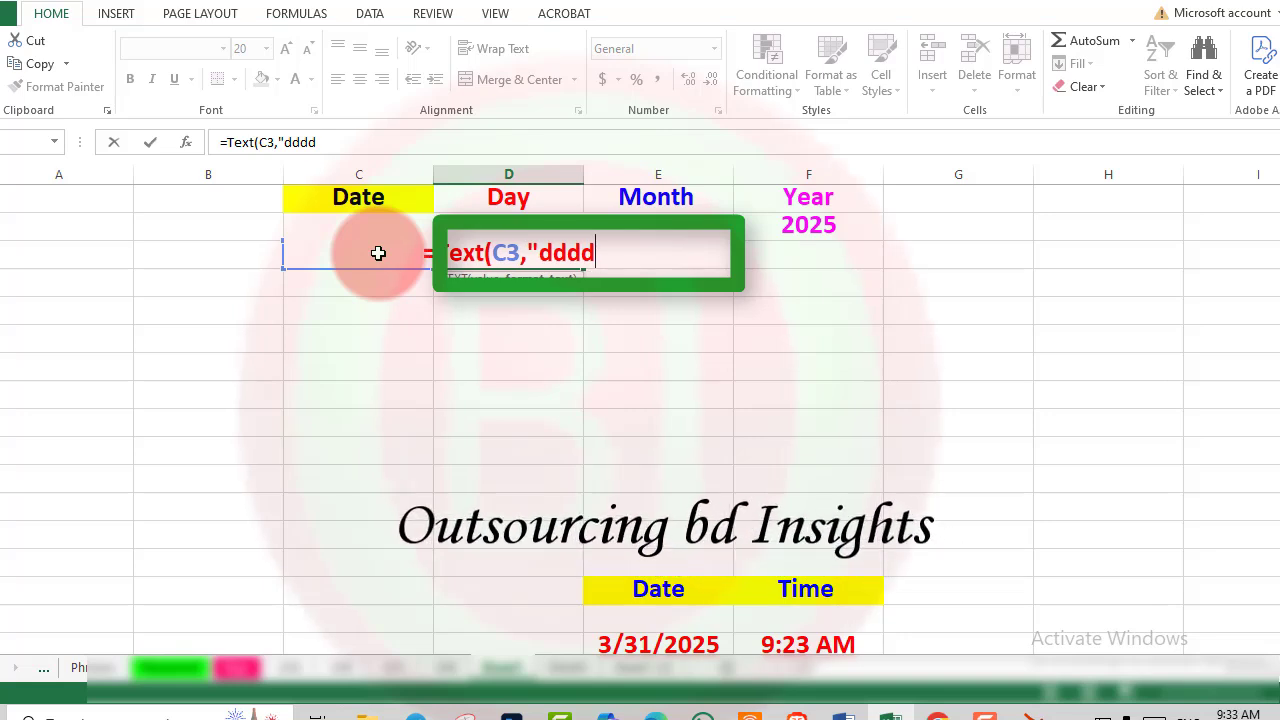
pyautogui.write('"')
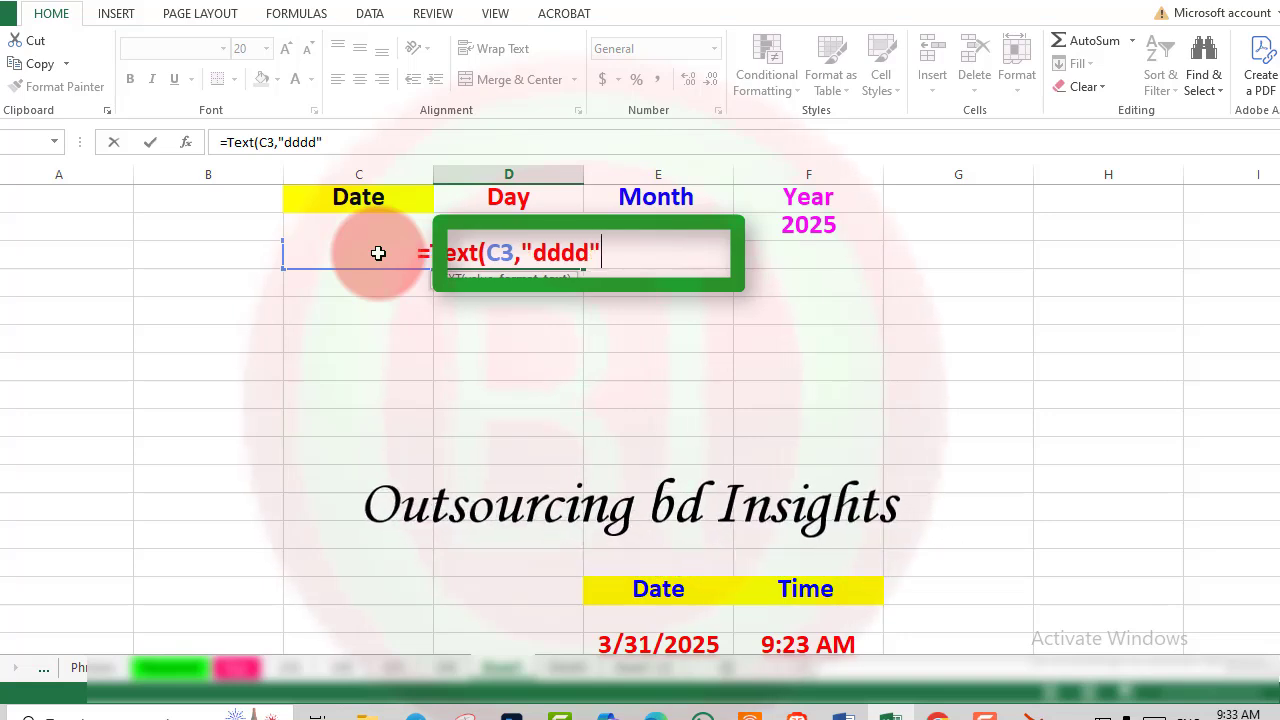
pyautogui.write(')')
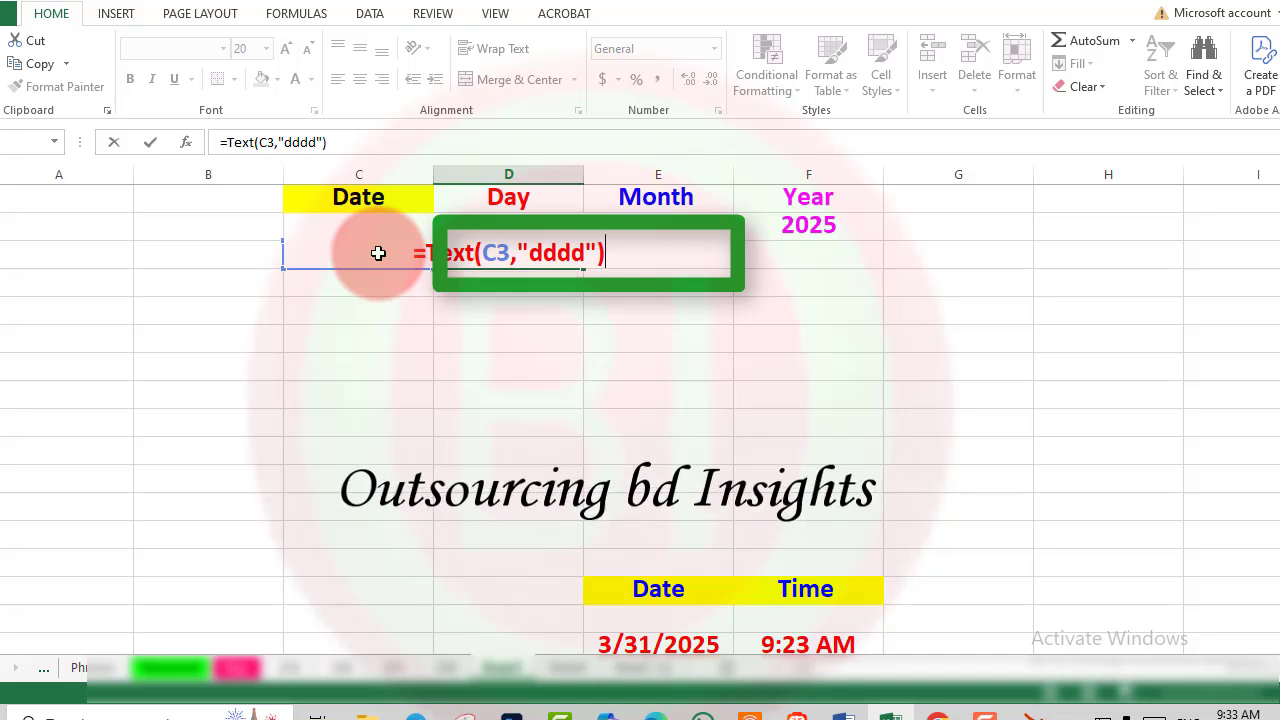
pyautogui.press('Return')
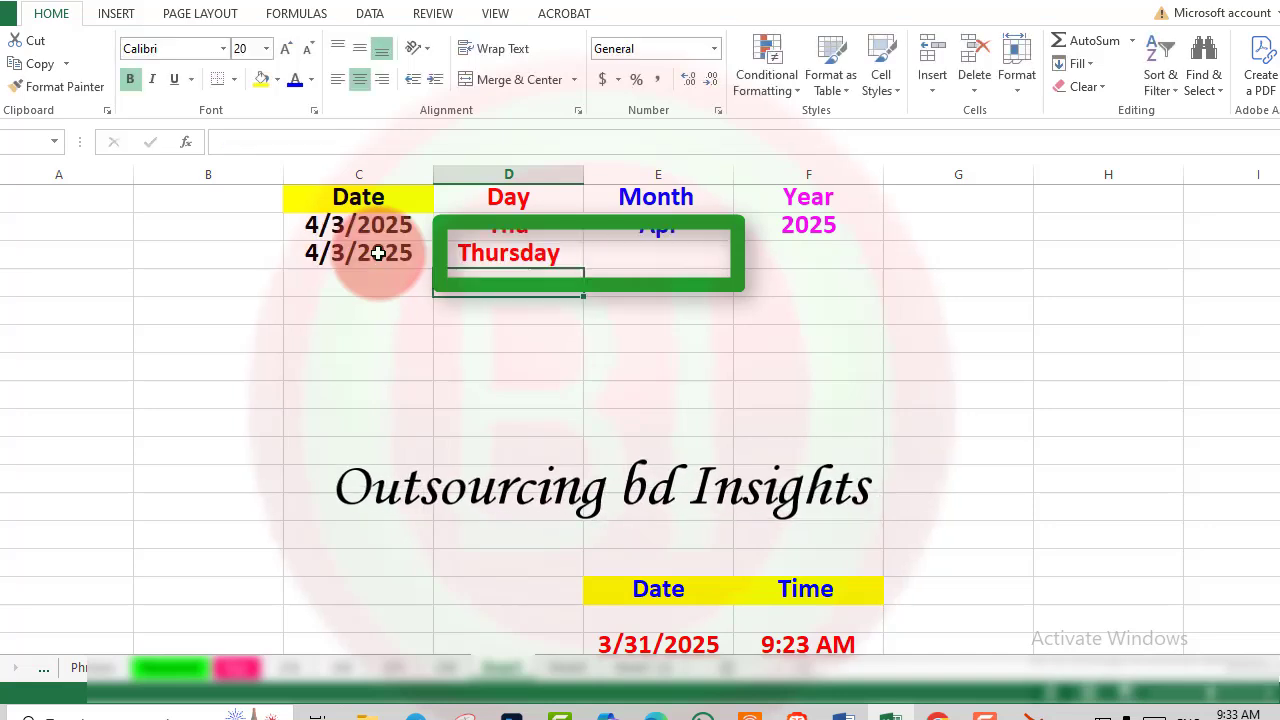
# Enter =Text(C3,"mmmm") in E3 under the Month heading to extract the full month name
pyautogui.click(637, 259)
pyautogui.write('=')
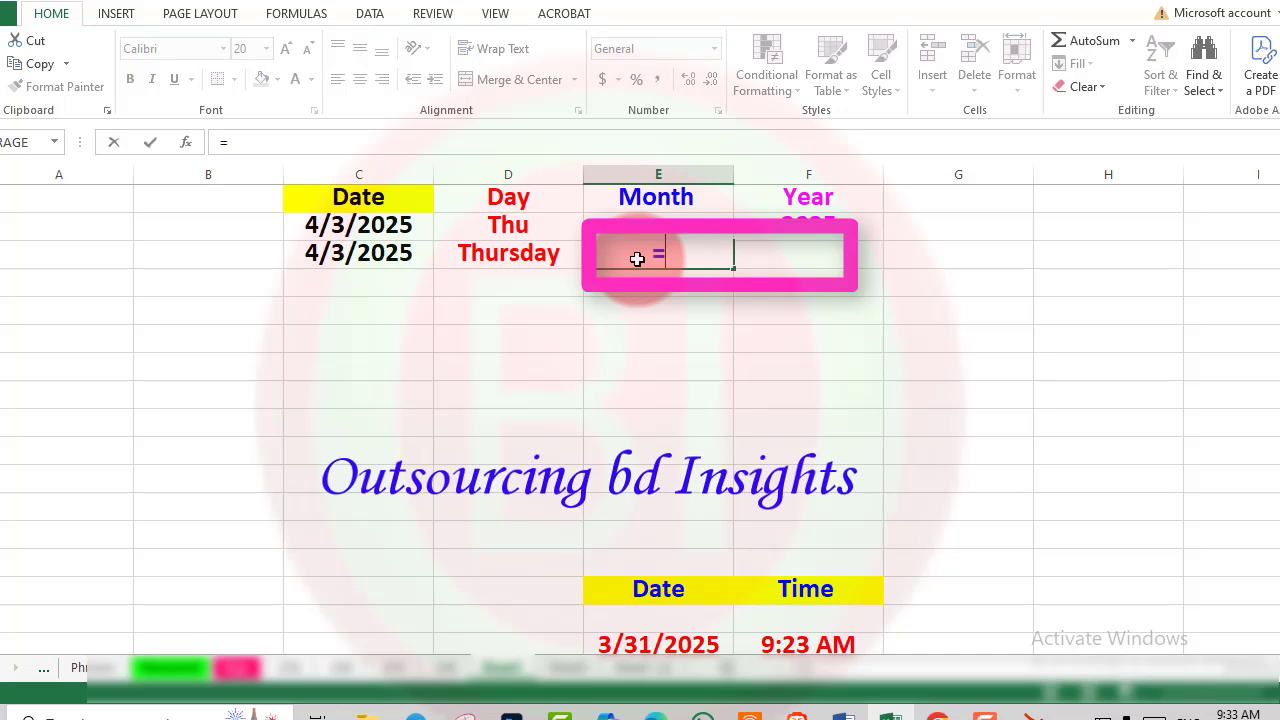
pyautogui.write('Text')
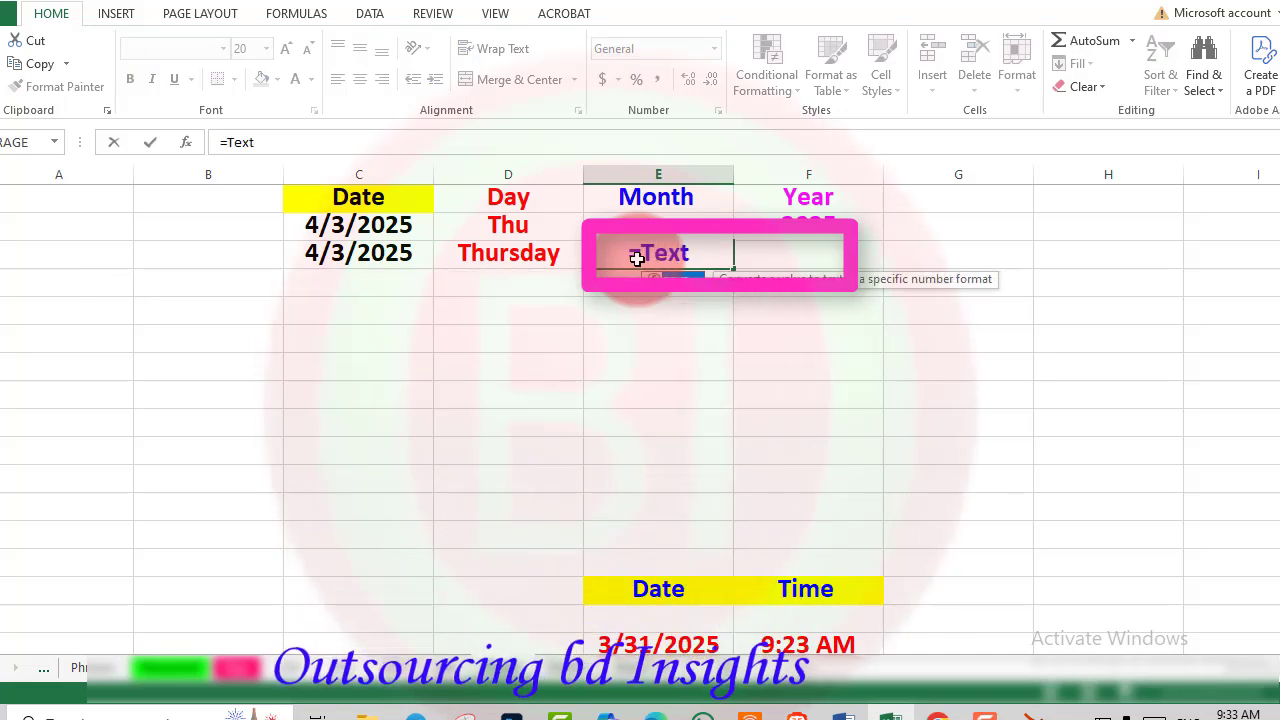
pyautogui.write('(')
pyautogui.click(355, 254)
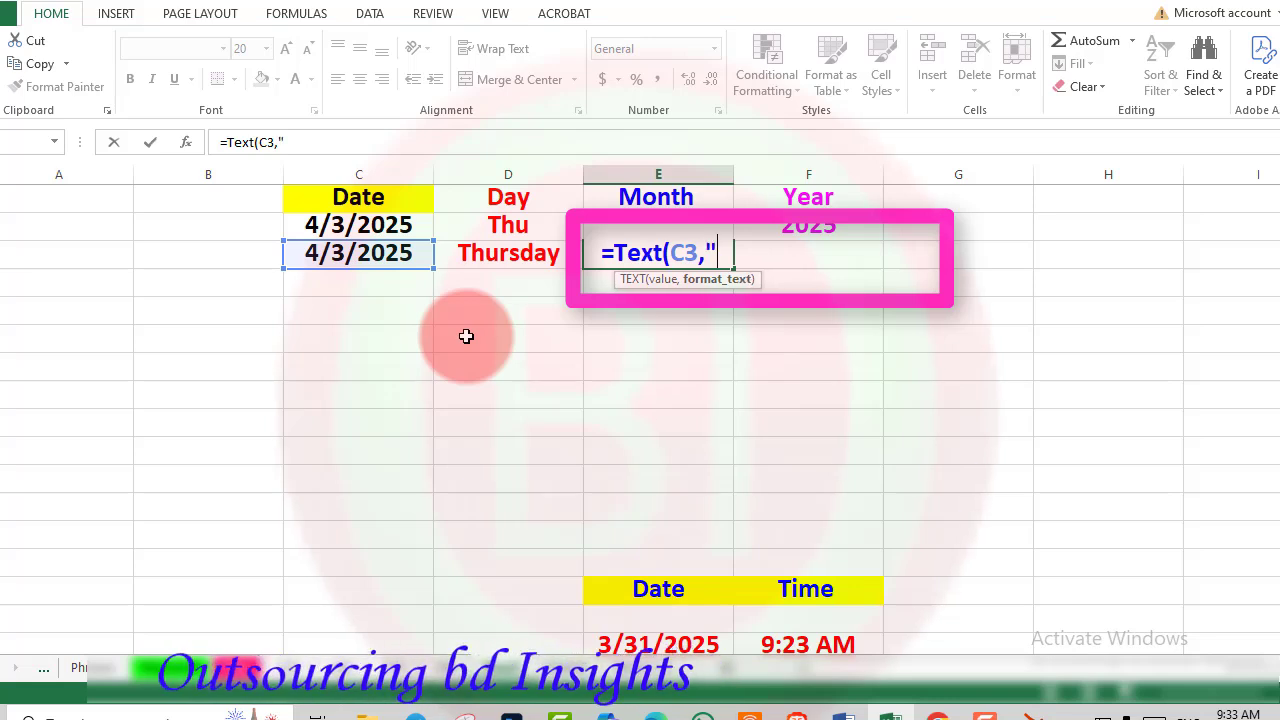
pyautogui.write('"mmmm')
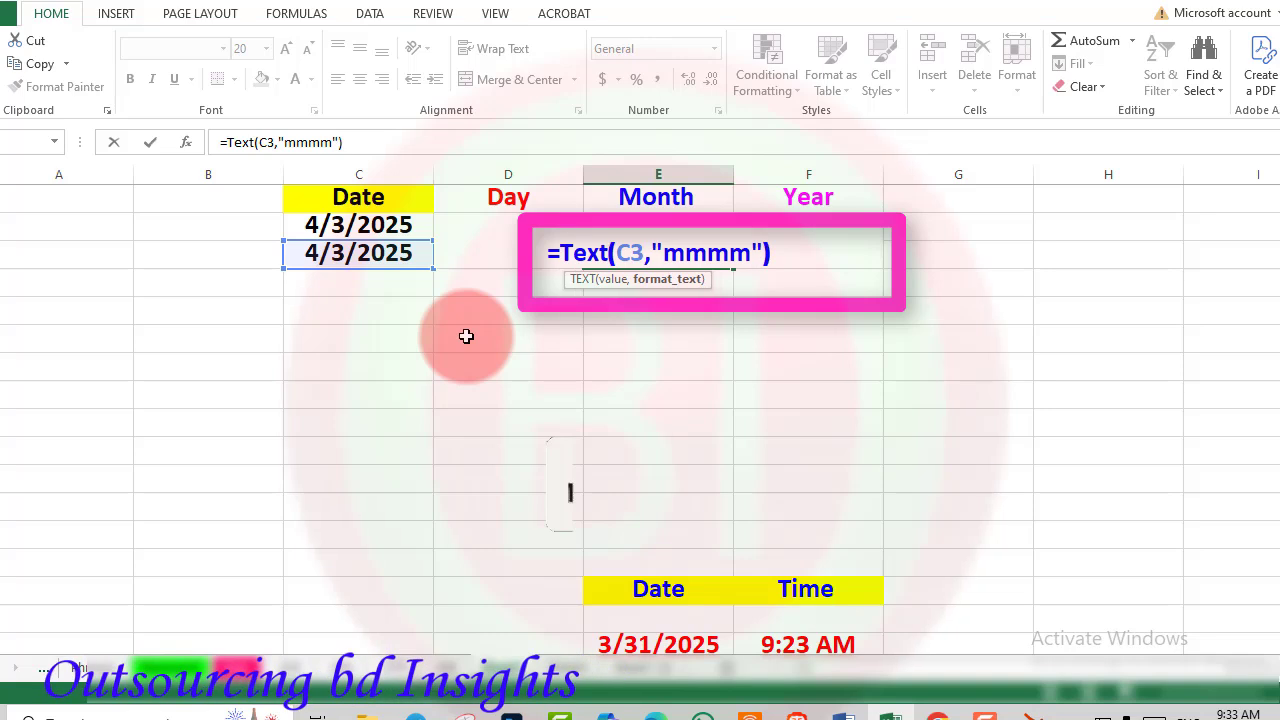
pyautogui.write('")')
pyautogui.press('Return')
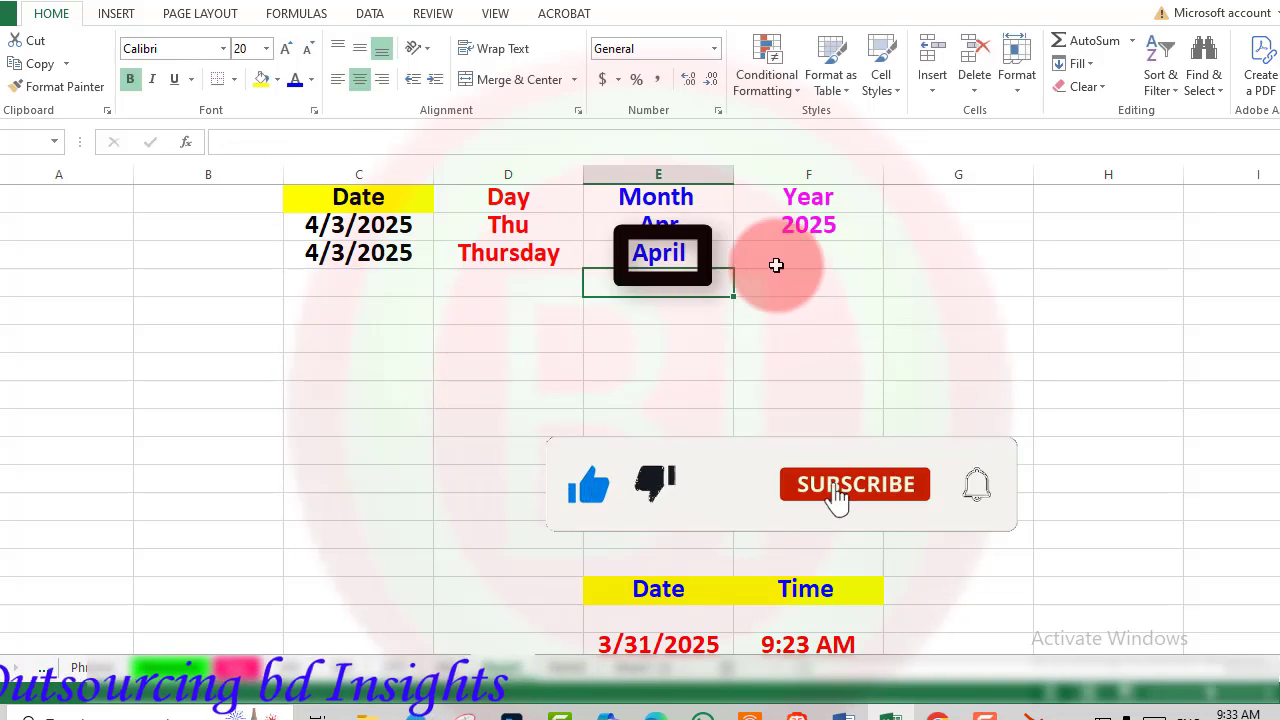
# In the date series sheet, colour the column C dates 1/1/2025 to 1/11/2025 blue and copy them into columns D, E and F
pyautogui.click(784, 258)
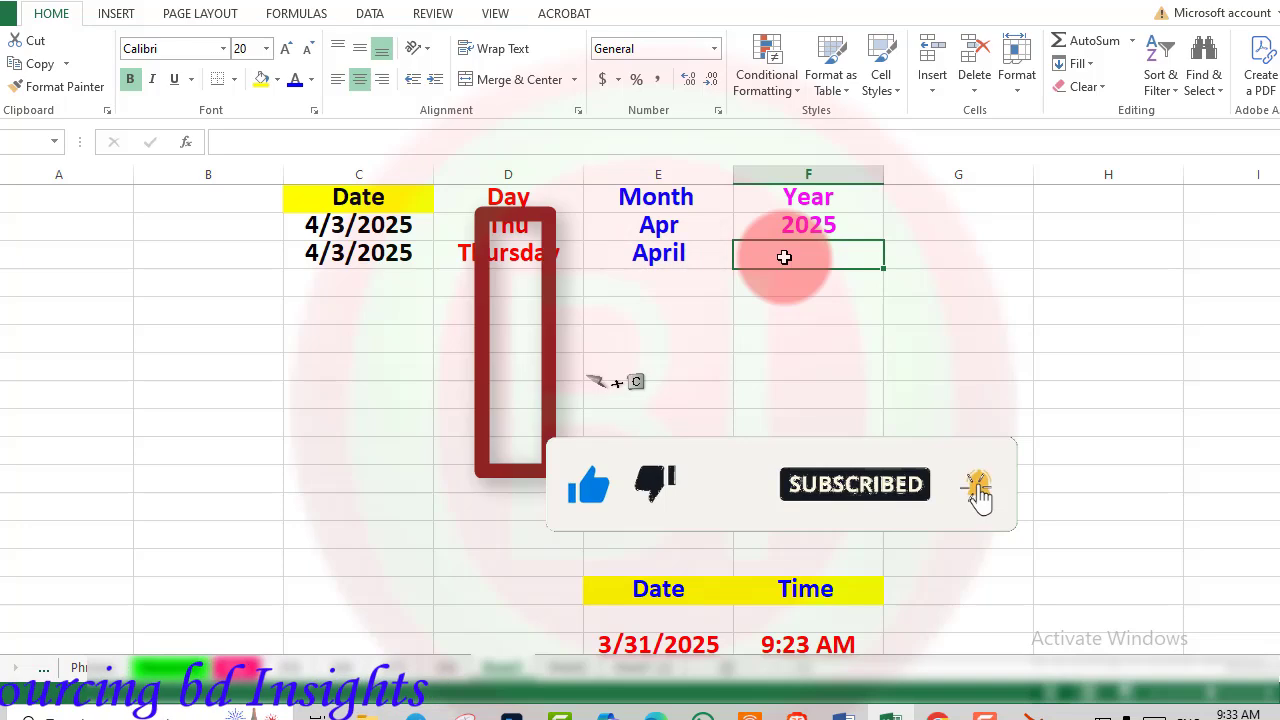
pyautogui.hotkey('ctrl', 'c')
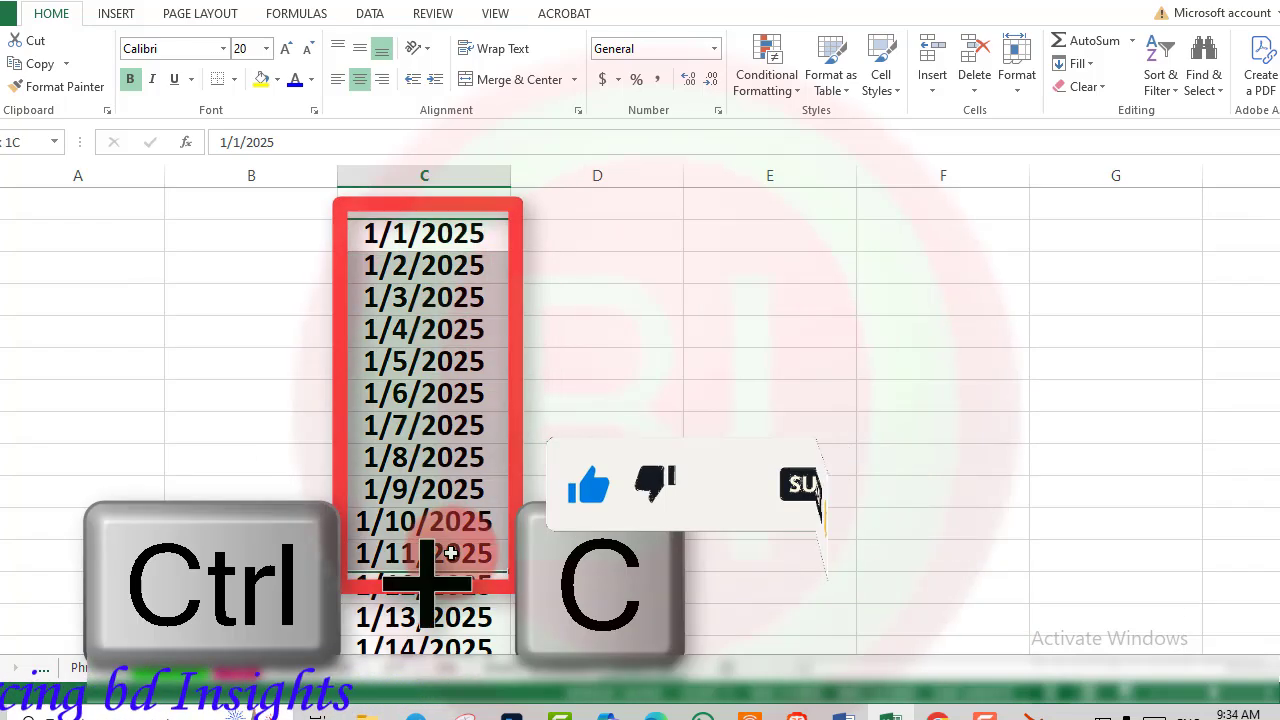
pyautogui.click(295, 80)
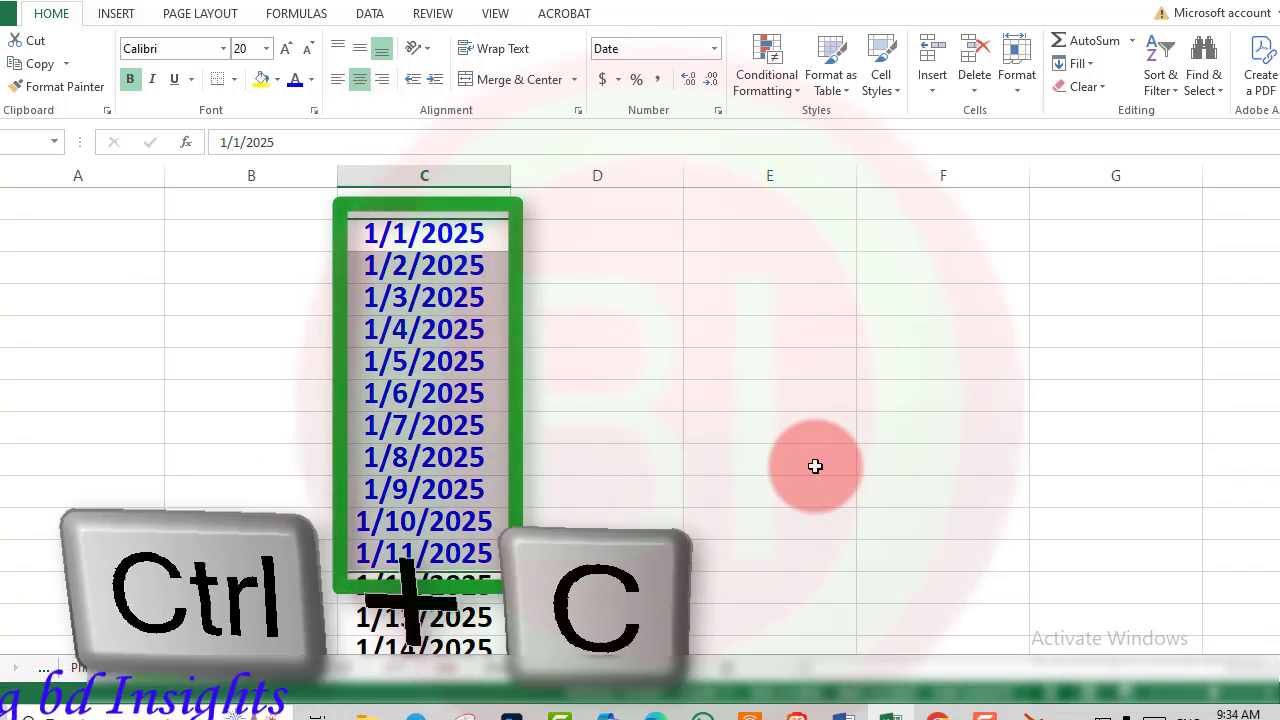
pyautogui.moveTo(620, 240); pyautogui.dragTo(915, 553)
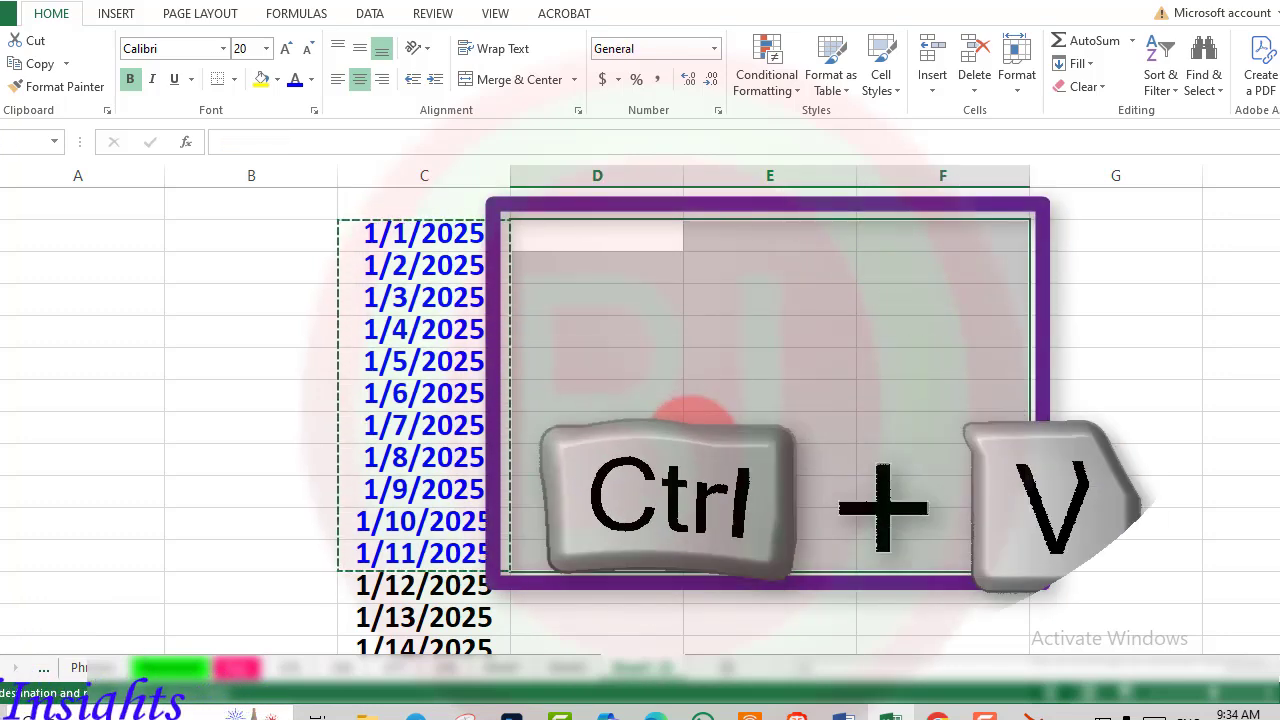
pyautogui.hotkey('ctrl', 'v')
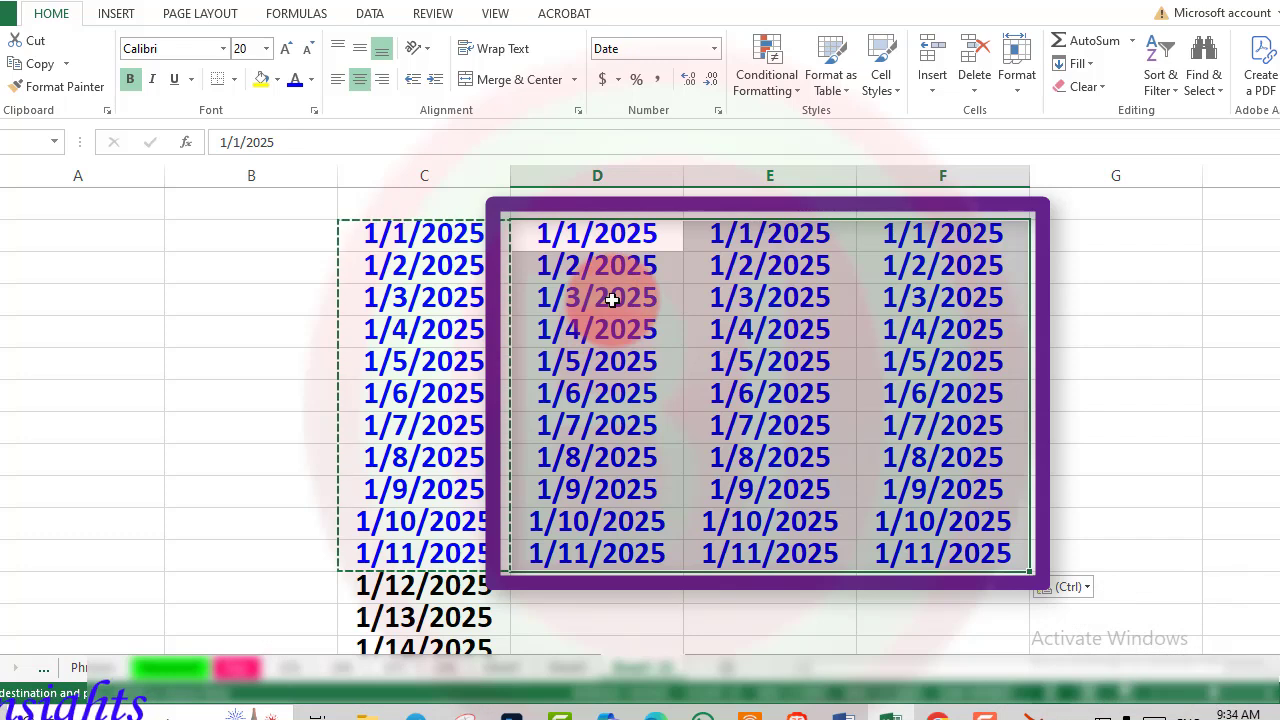
# Apply the custom number format ddd to the copied dates 1/1/2025 to 1/11/2025 in column D
pyautogui.moveTo(607, 233); pyautogui.dragTo(607, 513)
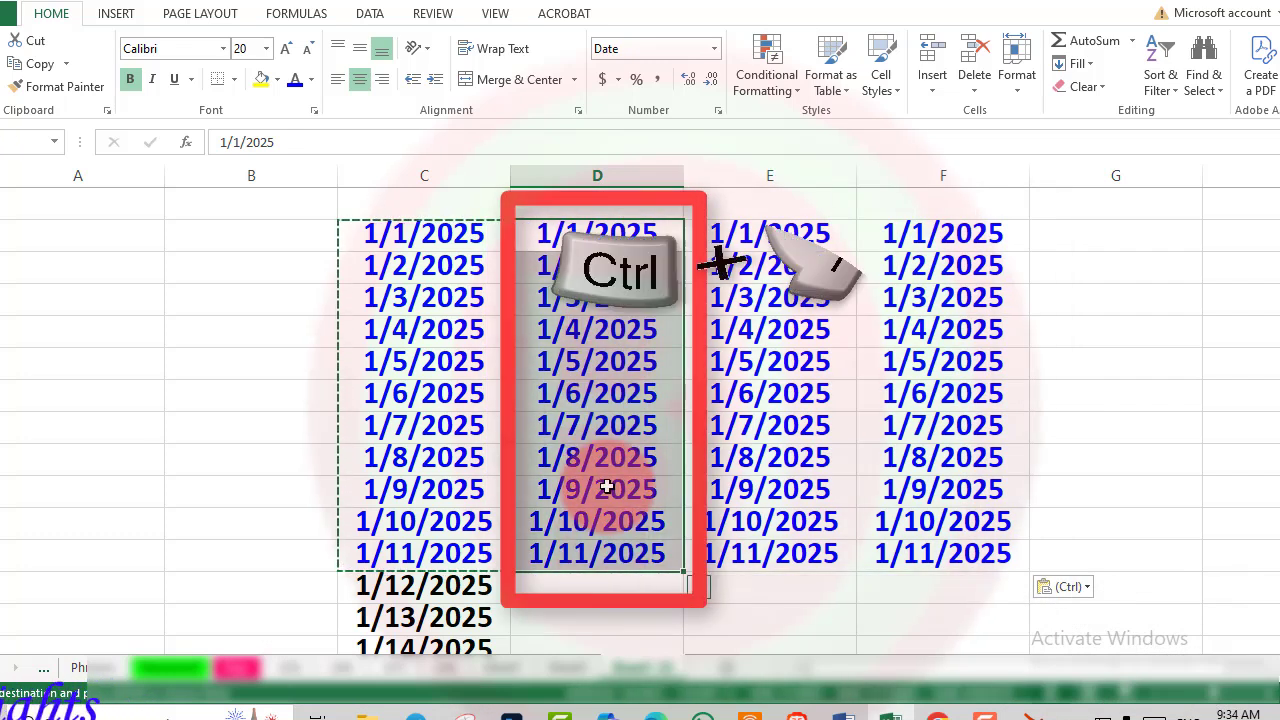
pyautogui.hotkey('ctrl', '1')
pyautogui.rightClick(597, 371)
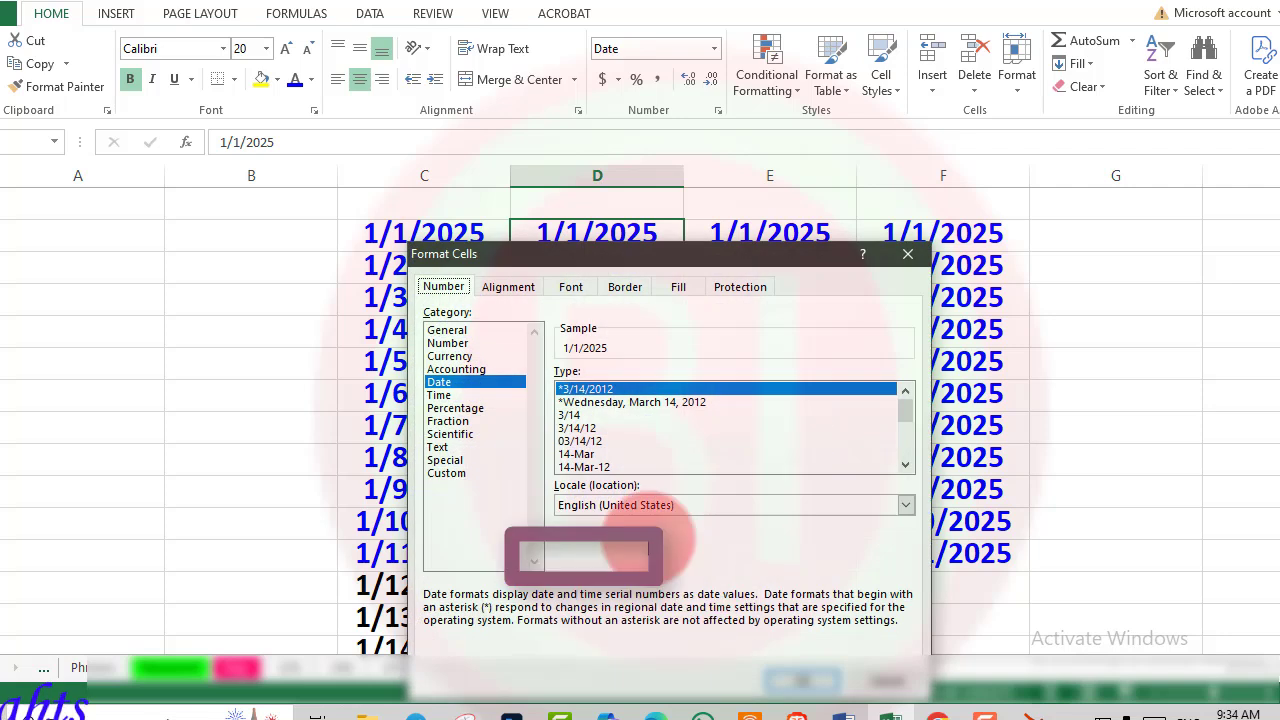
pyautogui.click(465, 476)
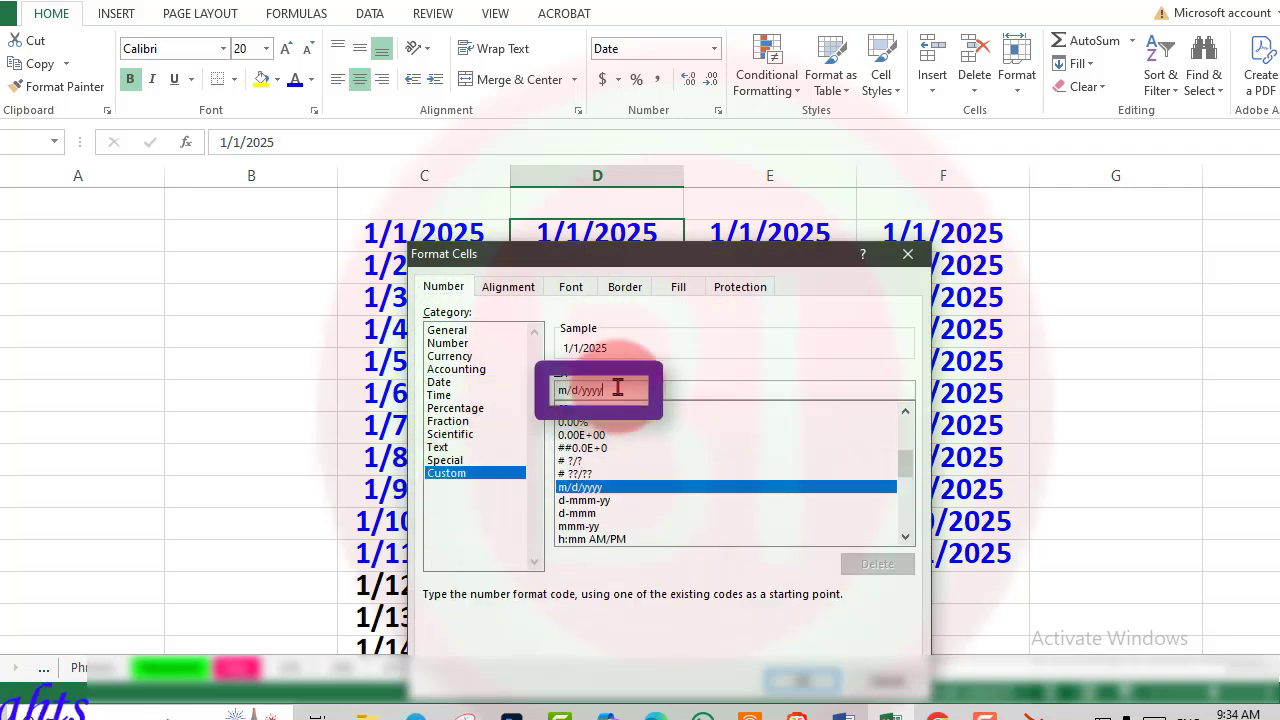
pyautogui.press('BackSpace')
pyautogui.press('BackSpace')
pyautogui.press('BackSpace')
pyautogui.press('BackSpace')
pyautogui.press('BackSpace')
pyautogui.press('BackSpace')
pyautogui.press('BackSpace')
pyautogui.press('BackSpace')
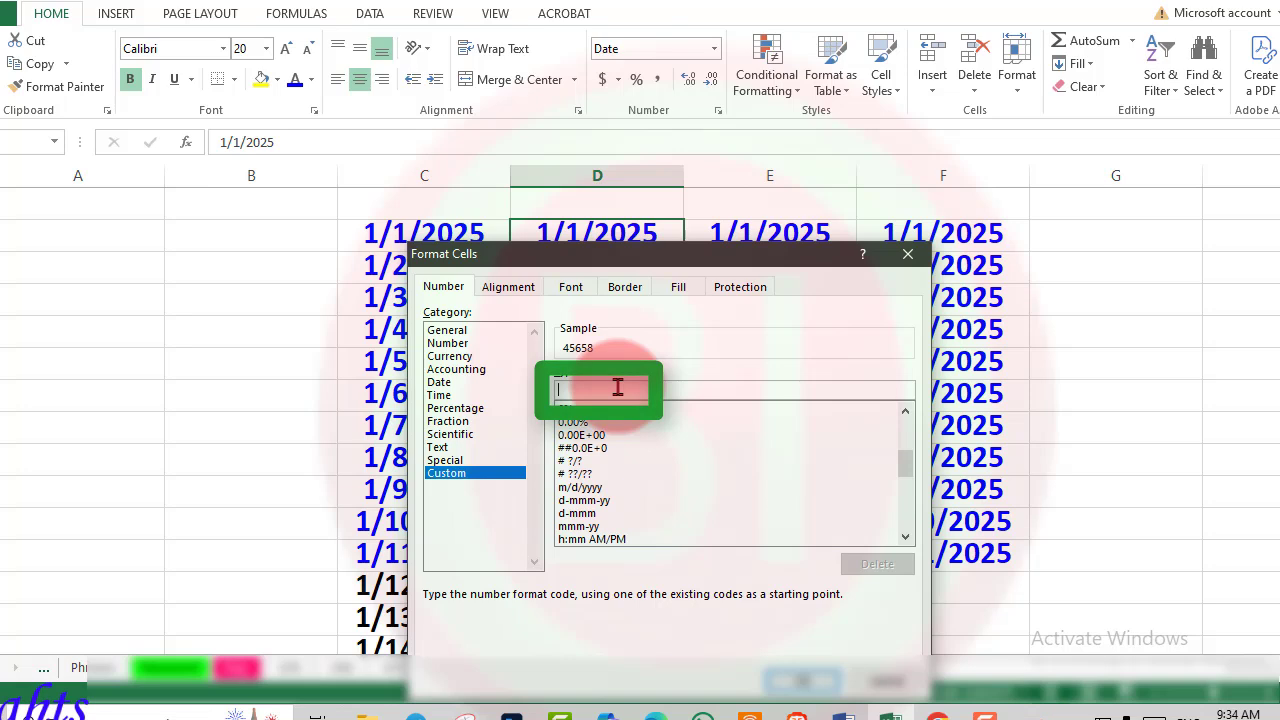
pyautogui.write('ddd')
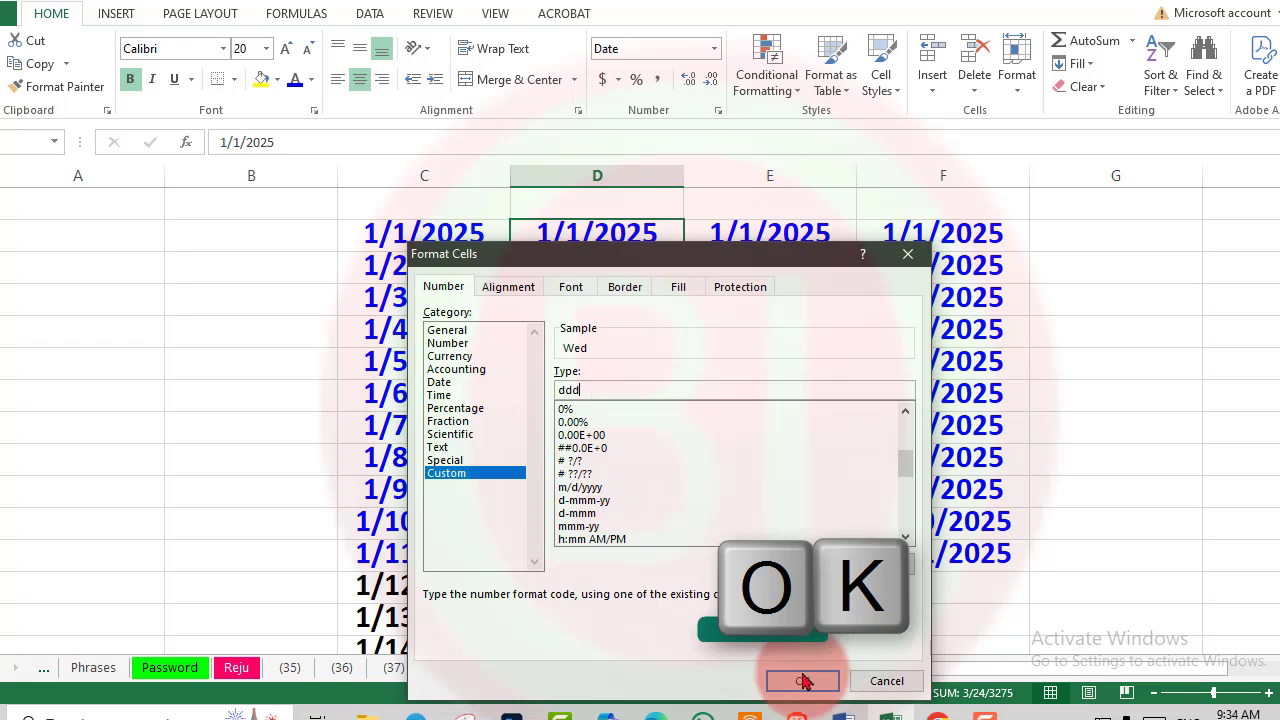
pyautogui.click(800, 682)
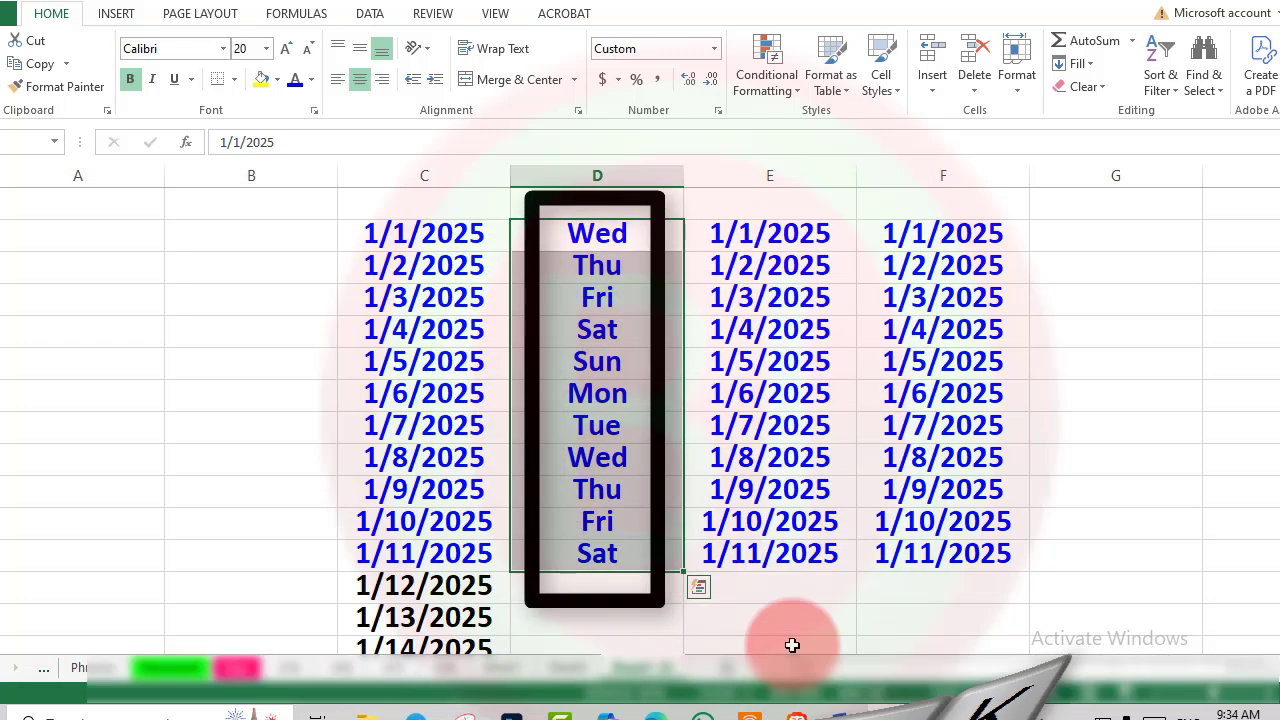
# Apply the custom number format mmm to the copied dates 1/1/2025 to 1/11/2025 in column E
pyautogui.click(760, 237)
pyautogui.moveTo(760, 237); pyautogui.dragTo(770, 556)
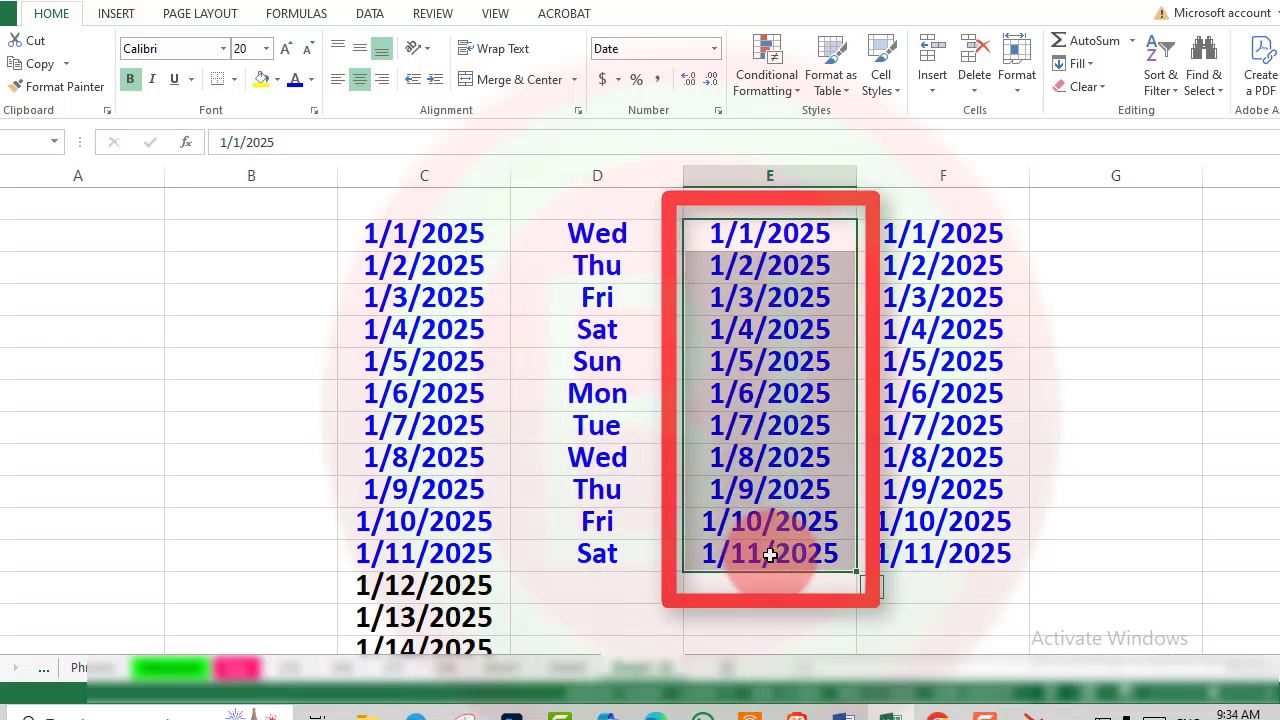
pyautogui.hotkey('ctrl', '1')
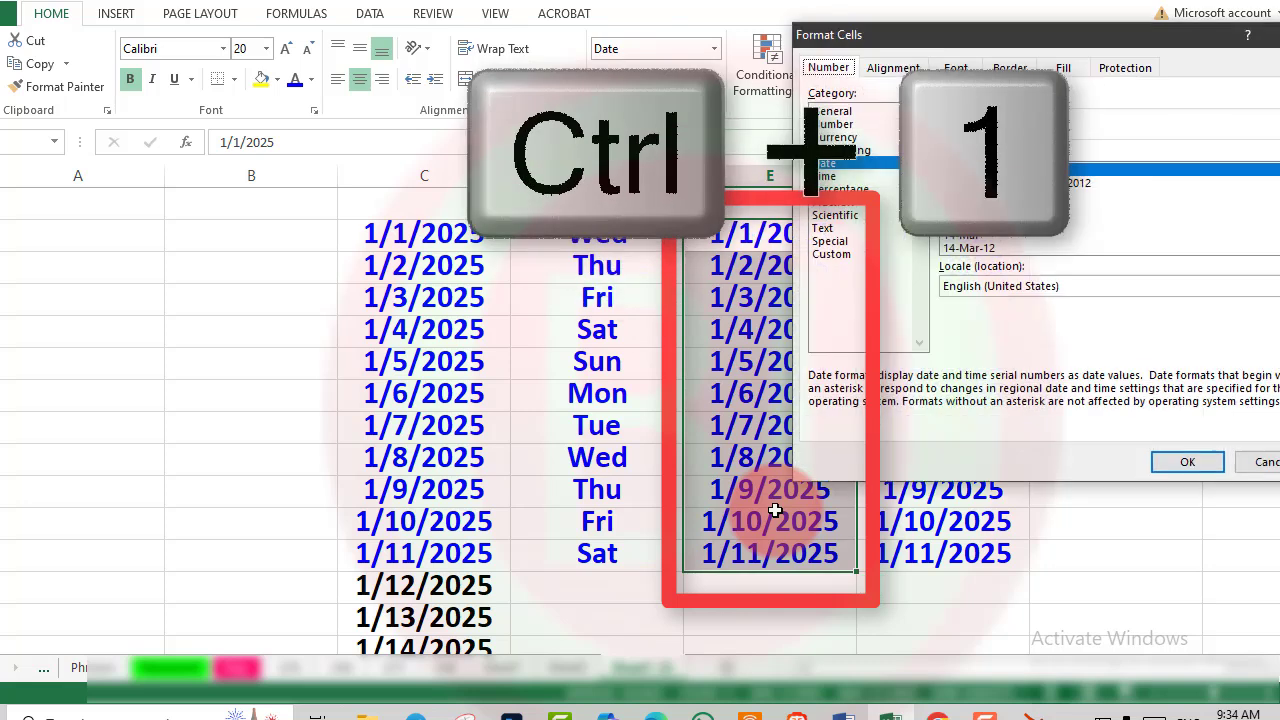
pyautogui.click(831, 254)
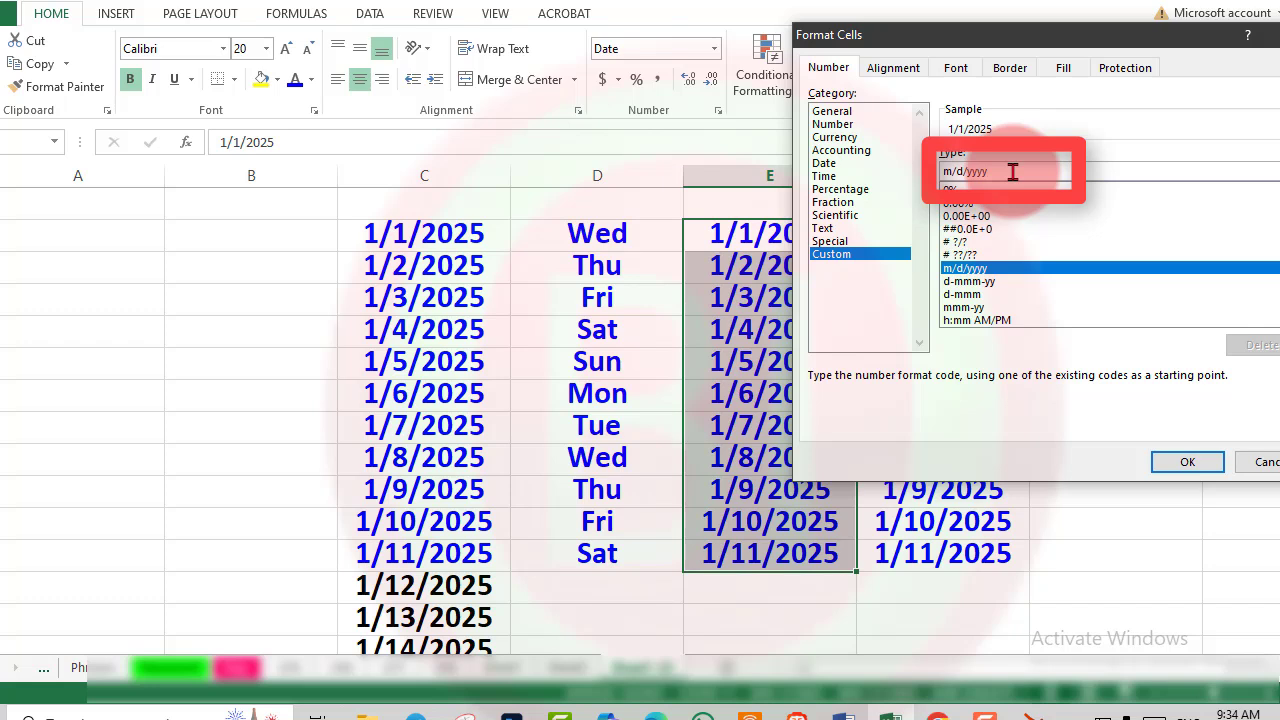
pyautogui.press('BackSpace')
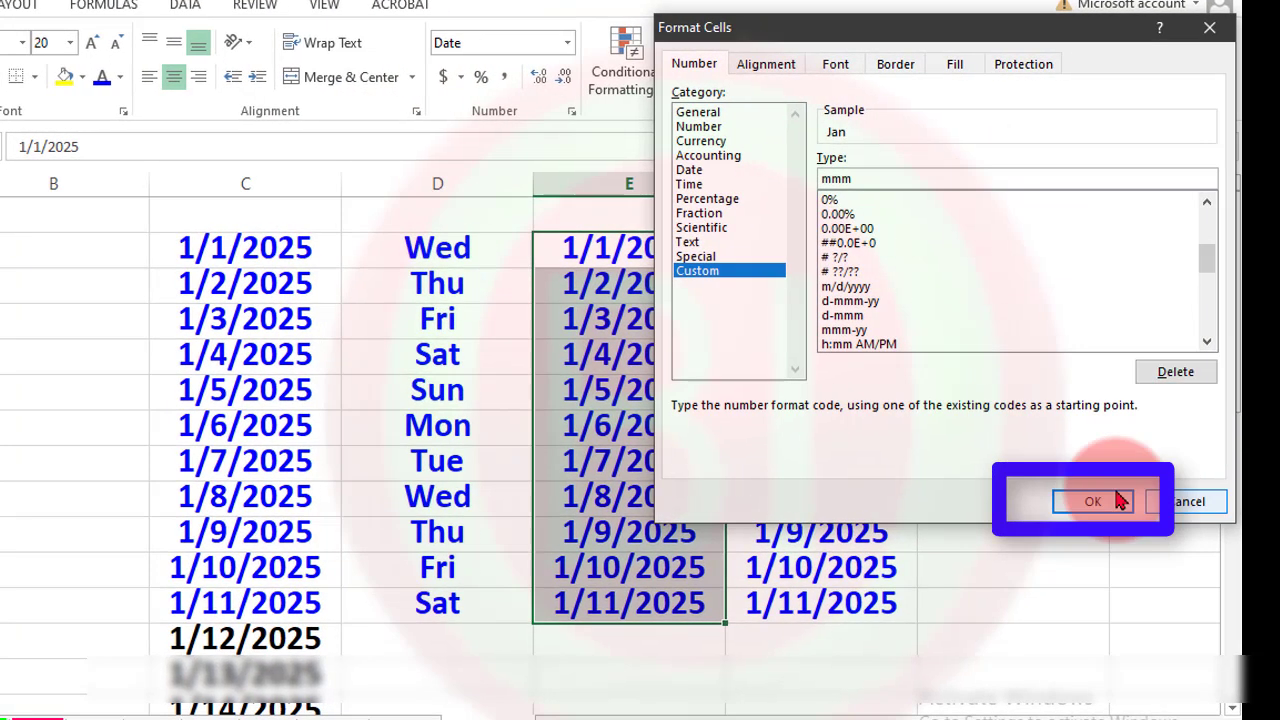
pyautogui.click(1185, 462)
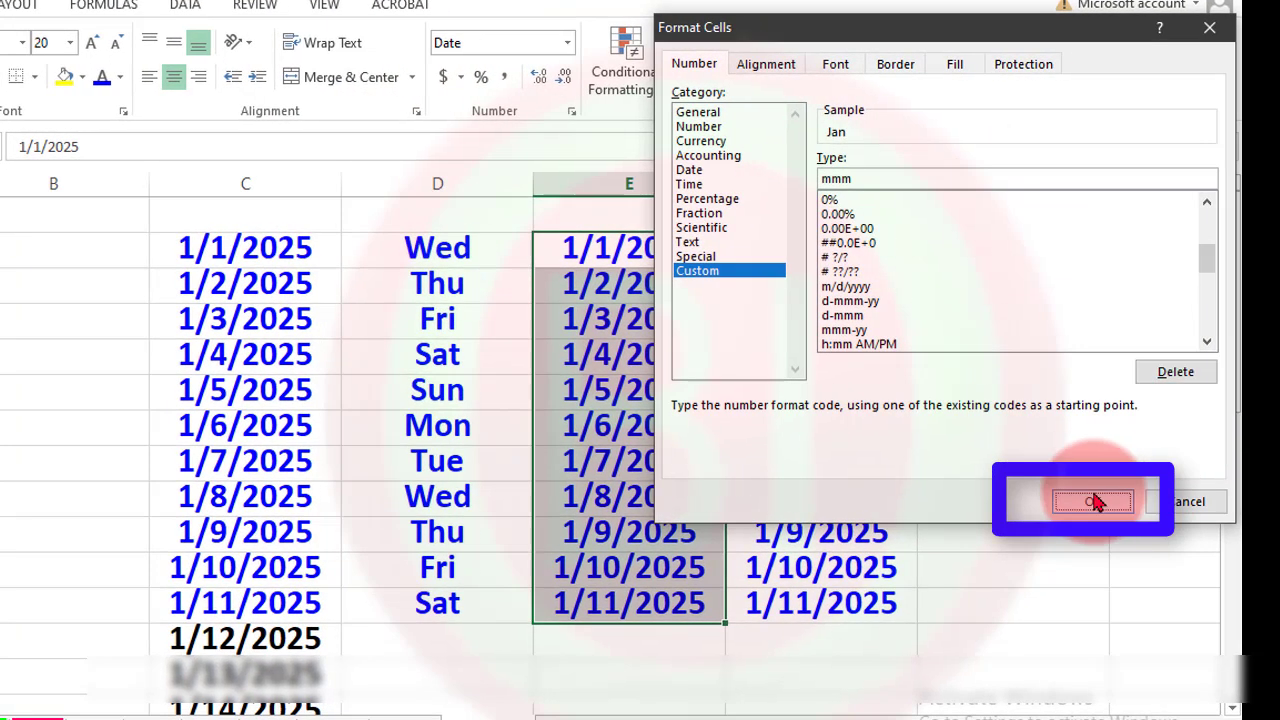
# Apply the custom number format yyyy to the copied dates 1/1/2025 to 1/11/2025 in column F
pyautogui.moveTo(774, 249); pyautogui.dragTo(823, 600)
pyautogui.hotkey('ctrl', 'x')
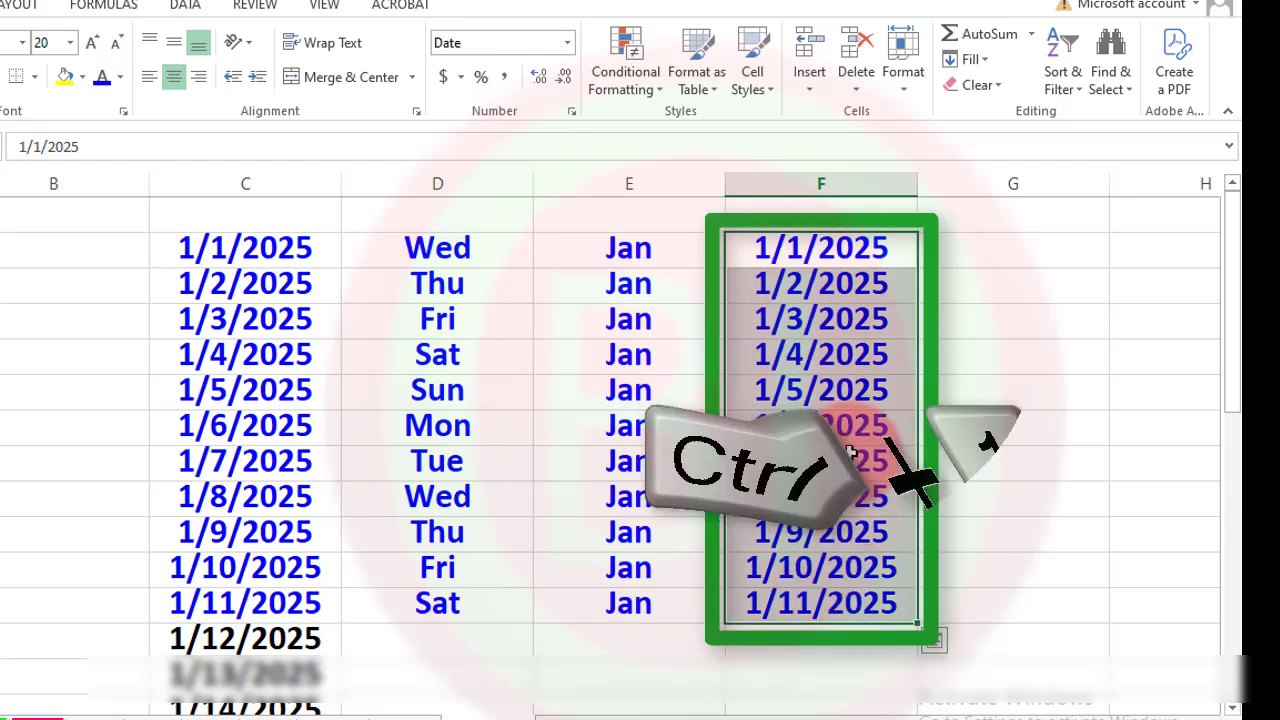
pyautogui.rightClick(848, 452)
pyautogui.click(895, 347)
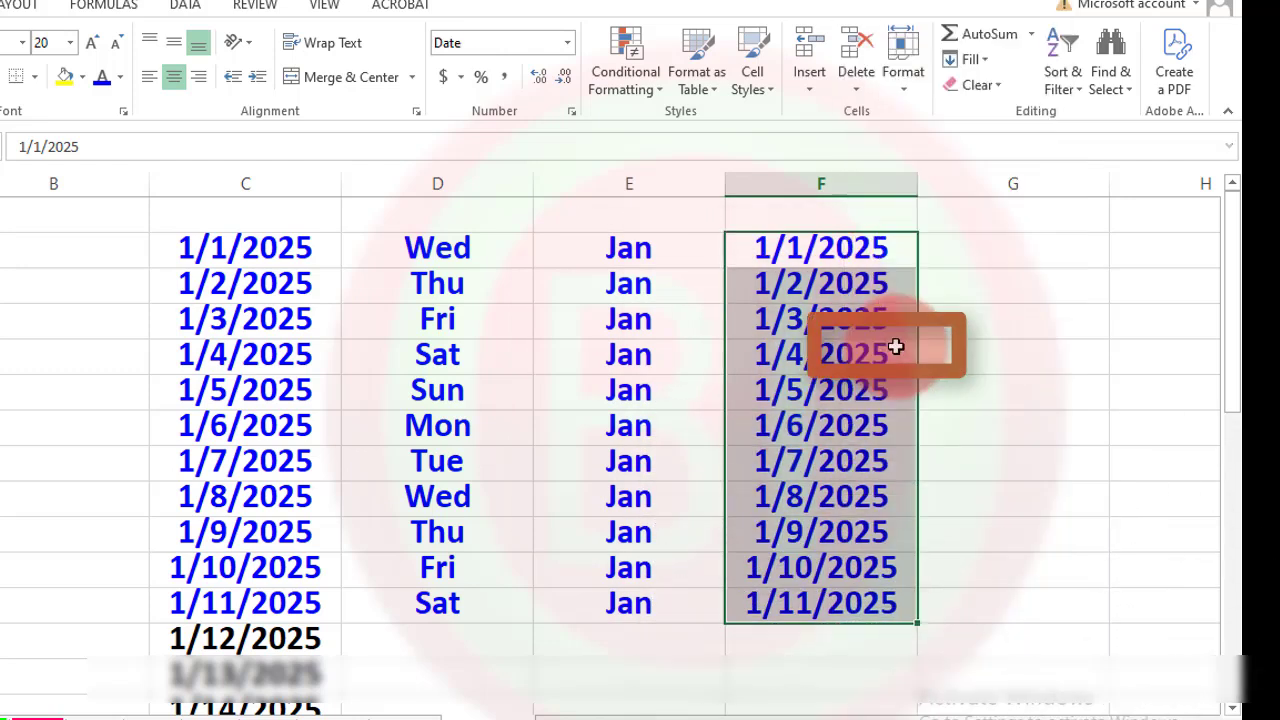
pyautogui.click(655, 334)
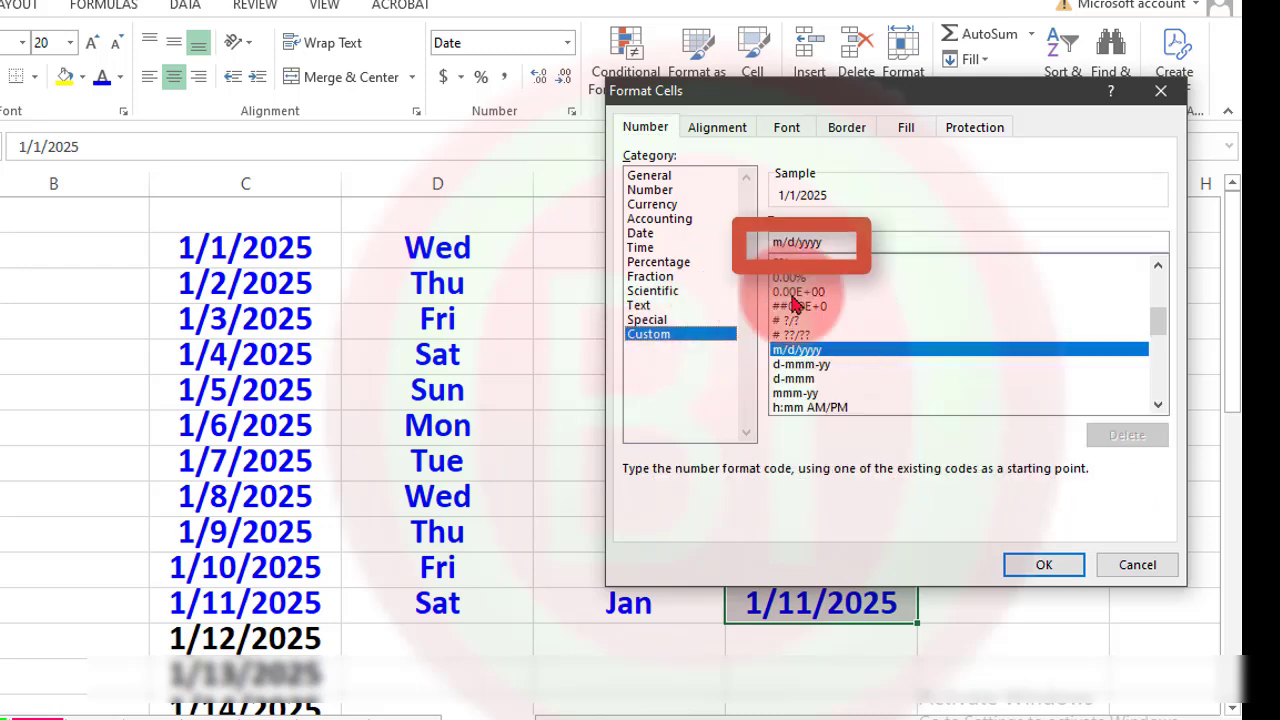
pyautogui.click(799, 242)
pyautogui.press('BackSpace')
pyautogui.press('BackSpace')
pyautogui.press('BackSpace')
pyautogui.press('BackSpace')
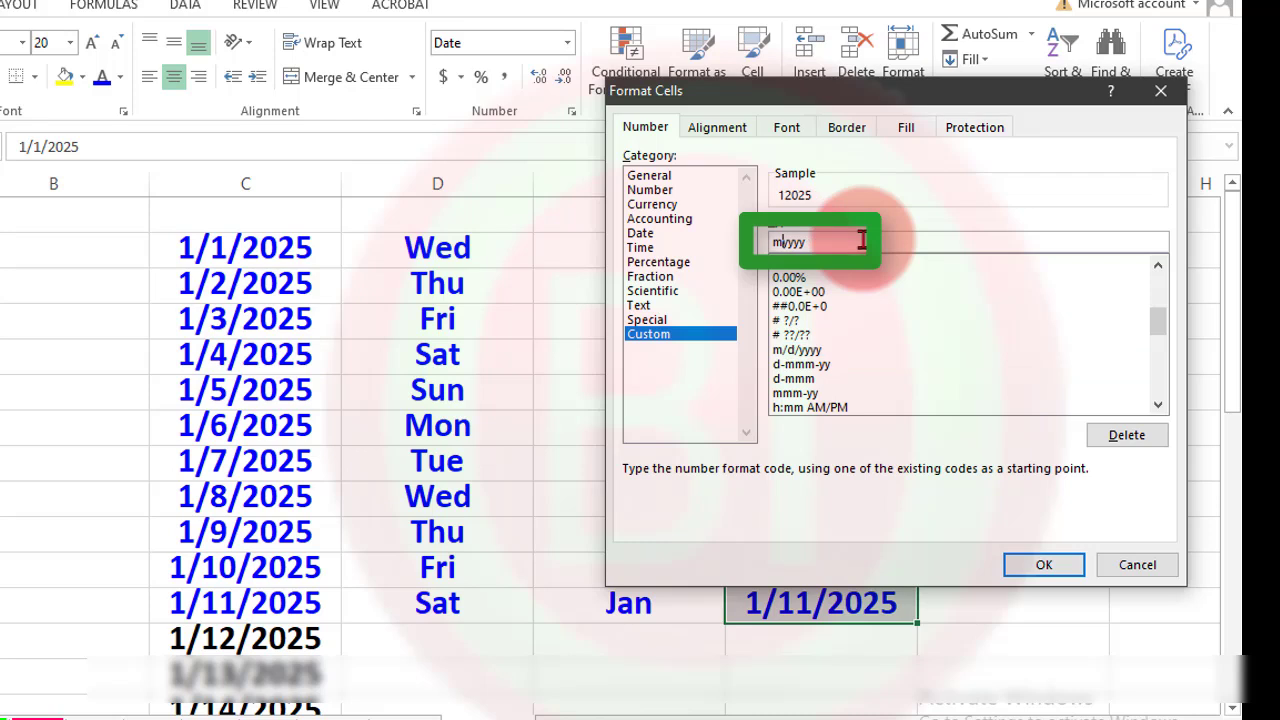
pyautogui.click(1043, 564)
pyautogui.click(1033, 473)
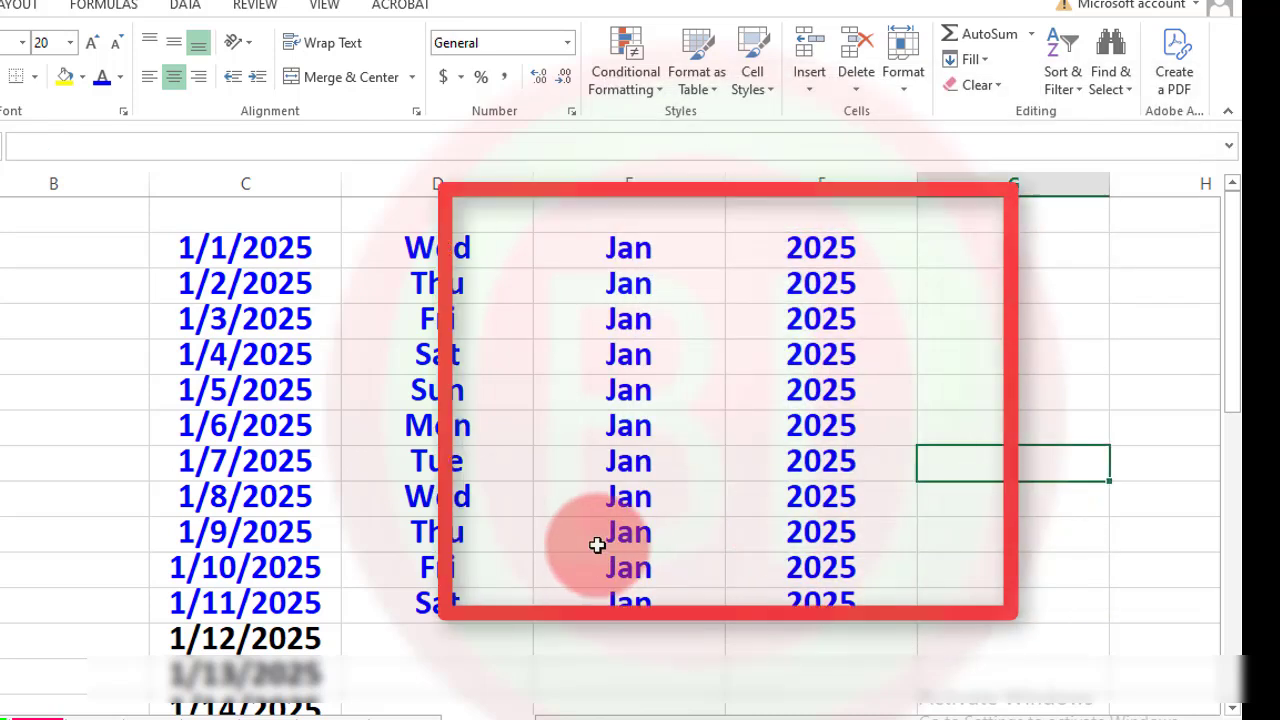
# Fill the block of blue dates, days, months and years in columns C to F with yellow
pyautogui.scroll(-3, 597, 543)
pyautogui.scroll(4, 569, 551)
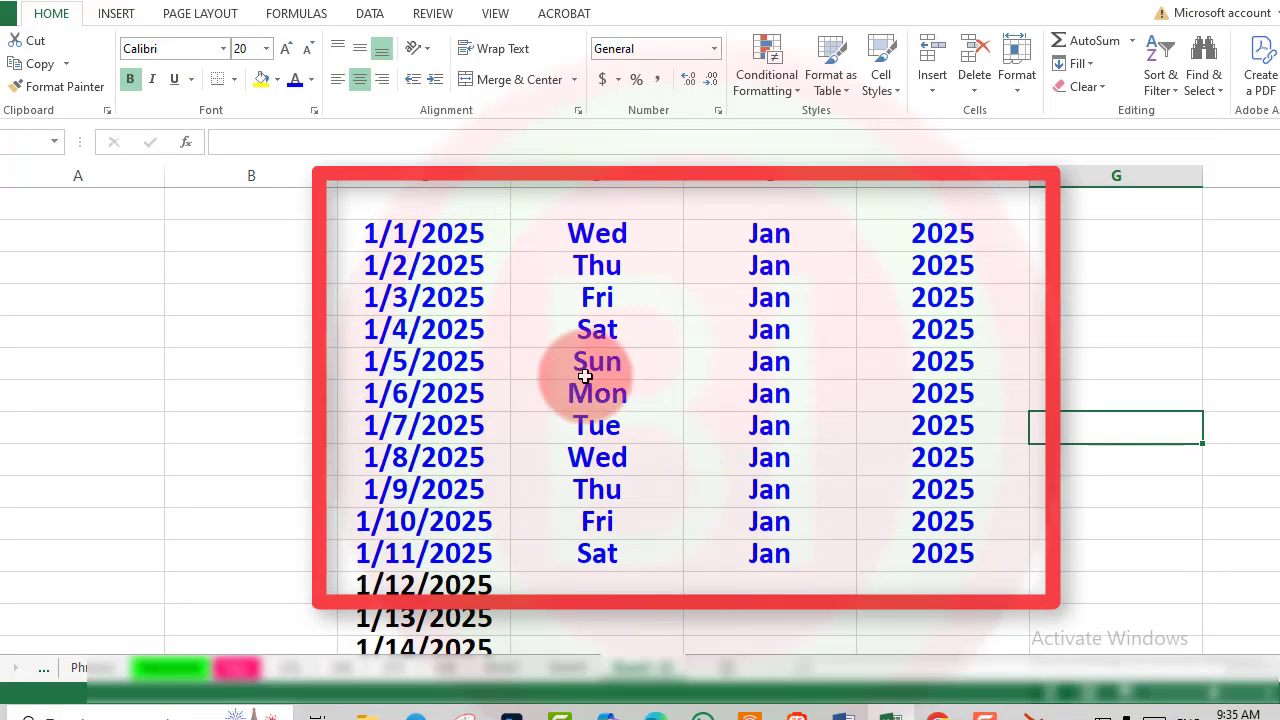
pyautogui.click(389, 240)
pyautogui.moveTo(389, 240); pyautogui.dragTo(970, 551)
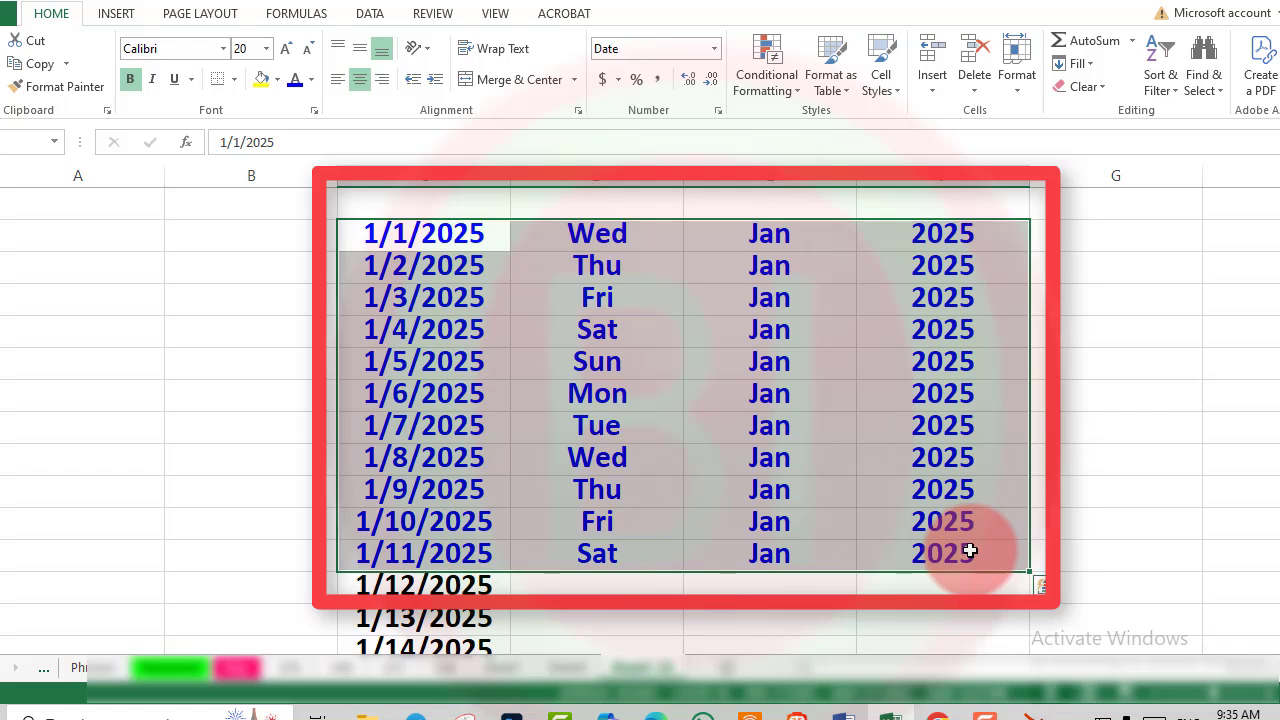
pyautogui.click(261, 79)
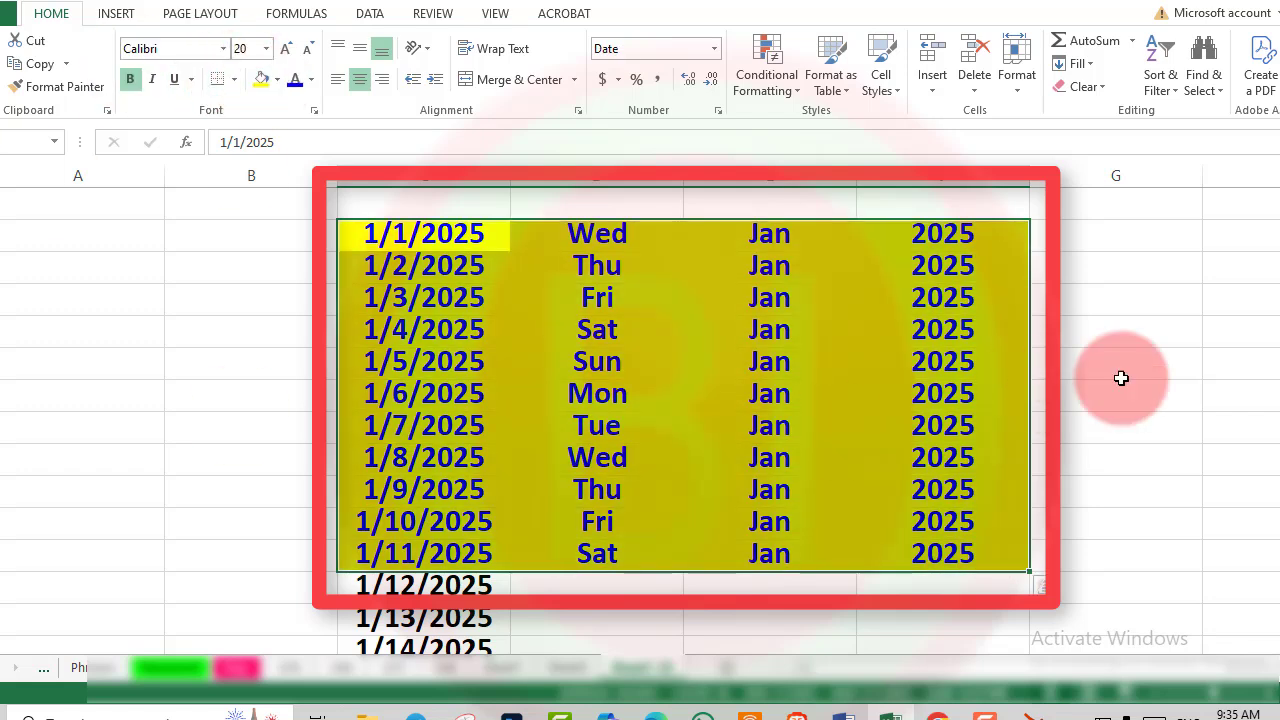